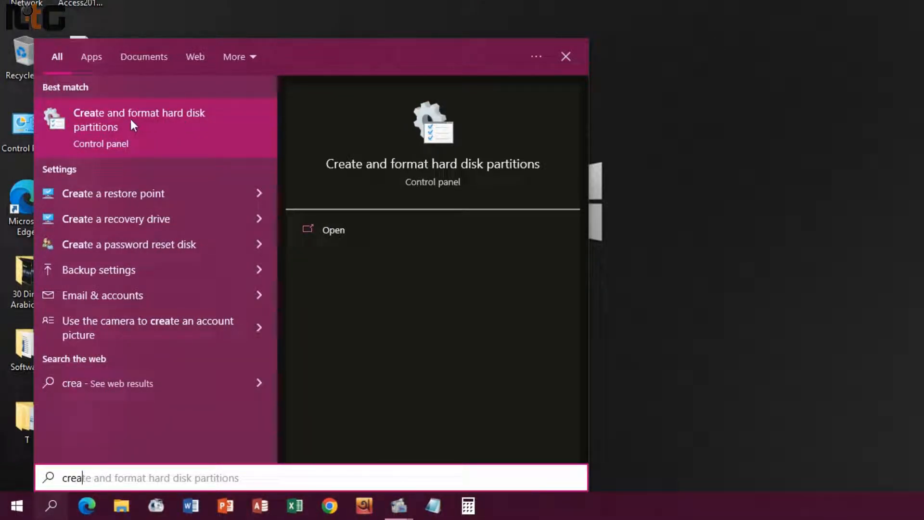
- Search Windows for Control Panel and open it
{"action": "left_click", "coordinate": [140, 128]}
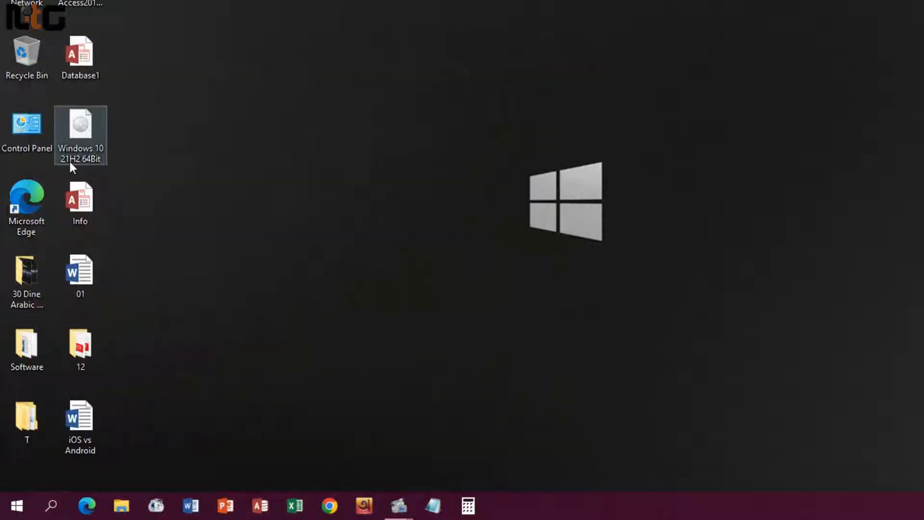
{"action": "left_click", "coordinate": [51, 509]}
{"action": "type", "text": "c"}
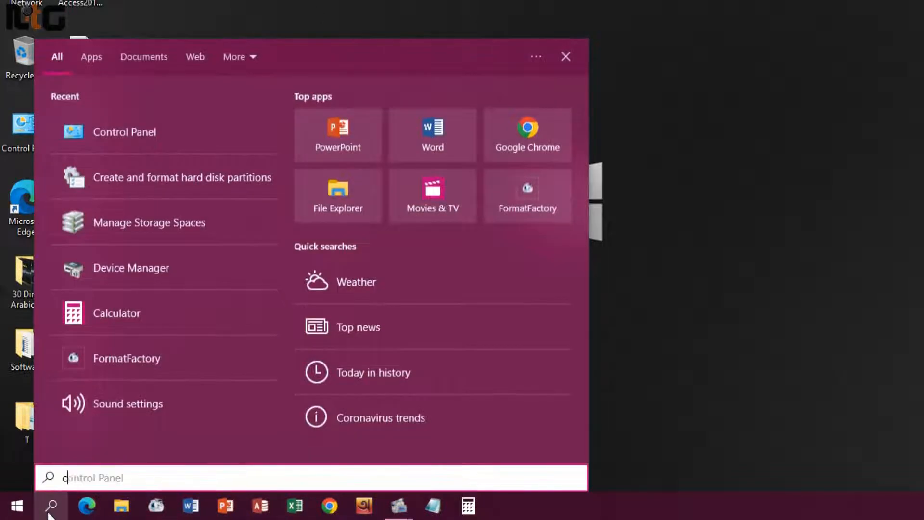
{"action": "type", "text": "o"}
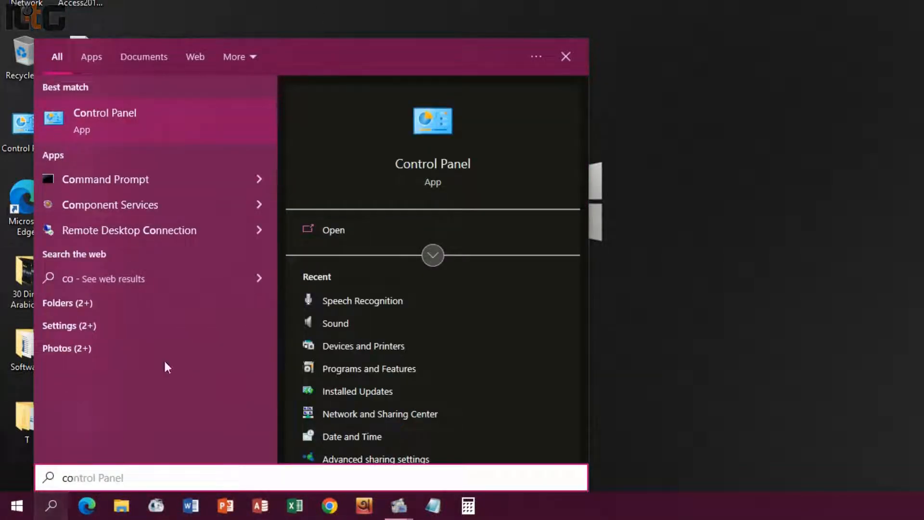
{"action": "left_click", "coordinate": [118, 117]}
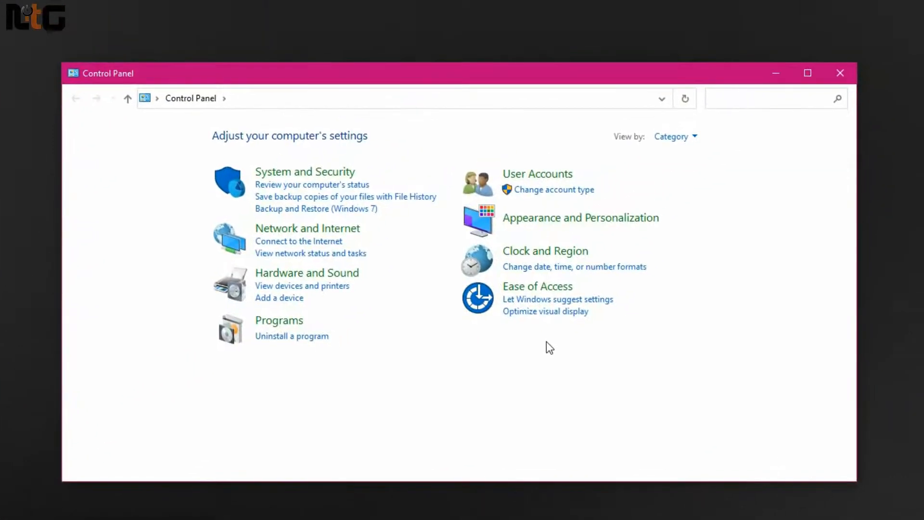
- View the System and Security category down to its Administrative Tools links, and close Control Panel
{"action": "left_click", "coordinate": [326, 180]}
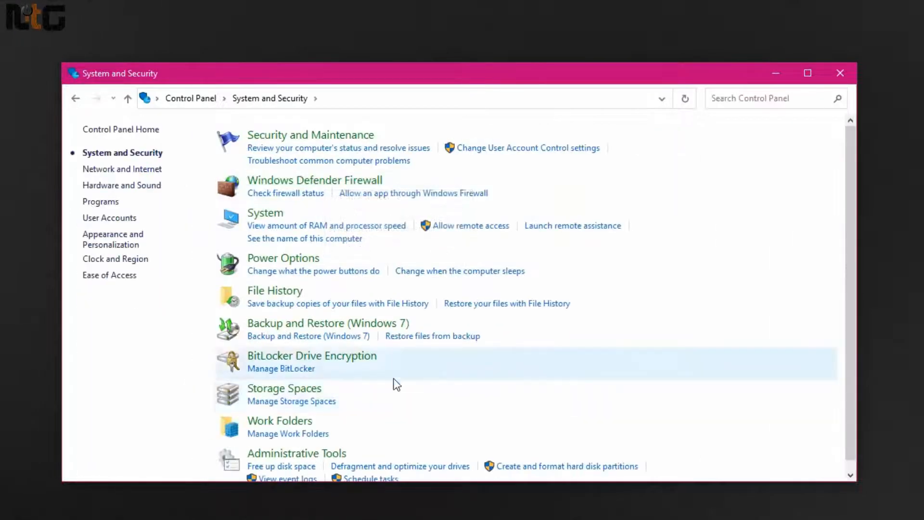
{"action": "scroll", "coordinate": [400, 392], "scroll_direction": "down", "scroll_amount": 1}
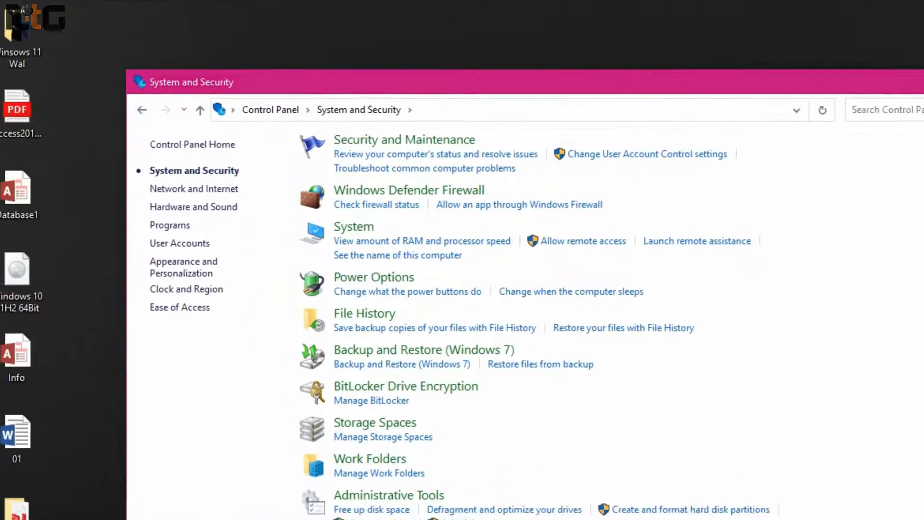
{"action": "left_click", "coordinate": [840, 74]}
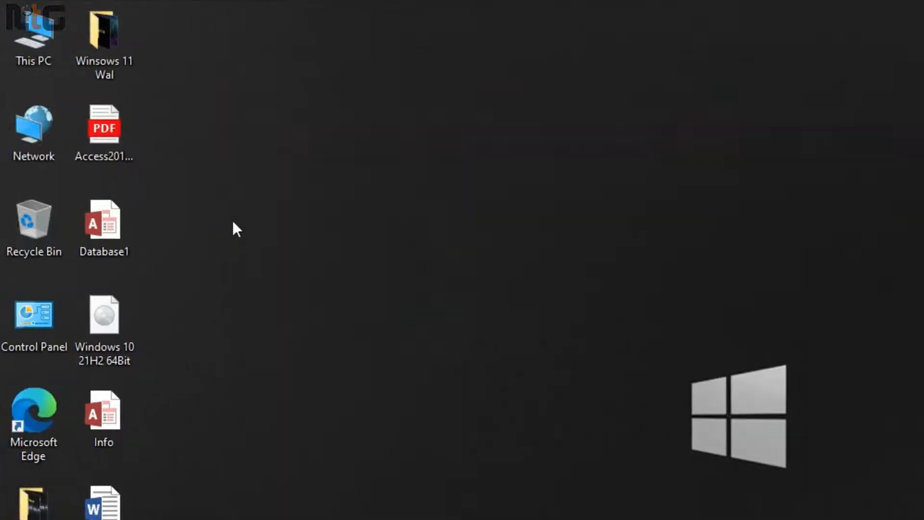
- Open Computer Management from This PC and show Disk Management in a maximized window
{"action": "right_click", "coordinate": [32, 34]}
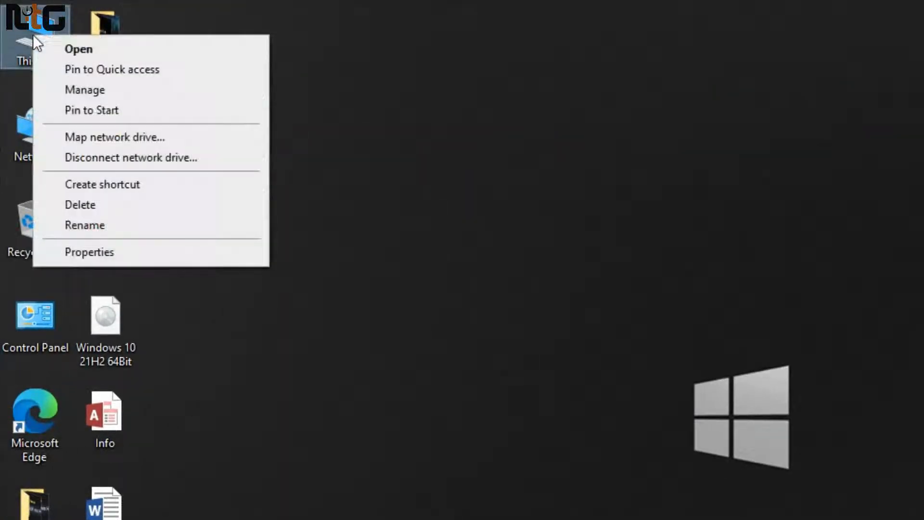
{"action": "left_click", "coordinate": [99, 93]}
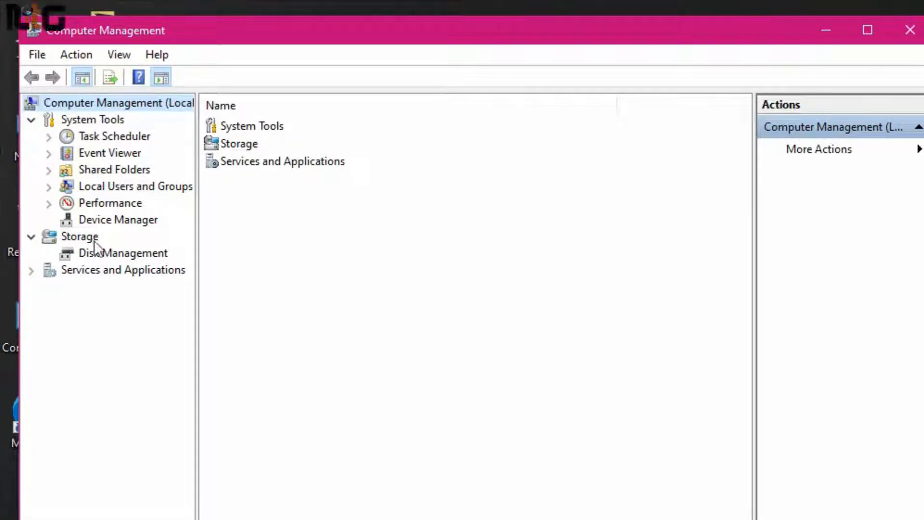
{"action": "left_click", "coordinate": [149, 256]}
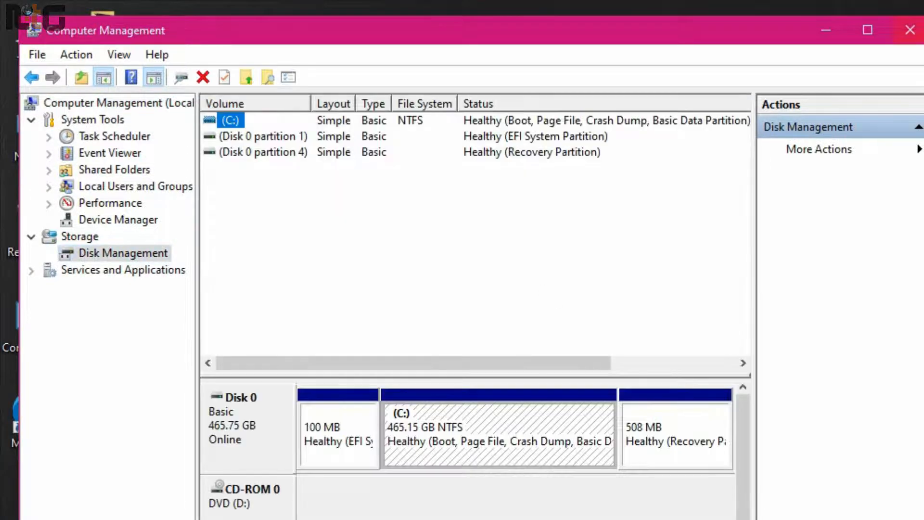
{"action": "left_click", "coordinate": [868, 30]}
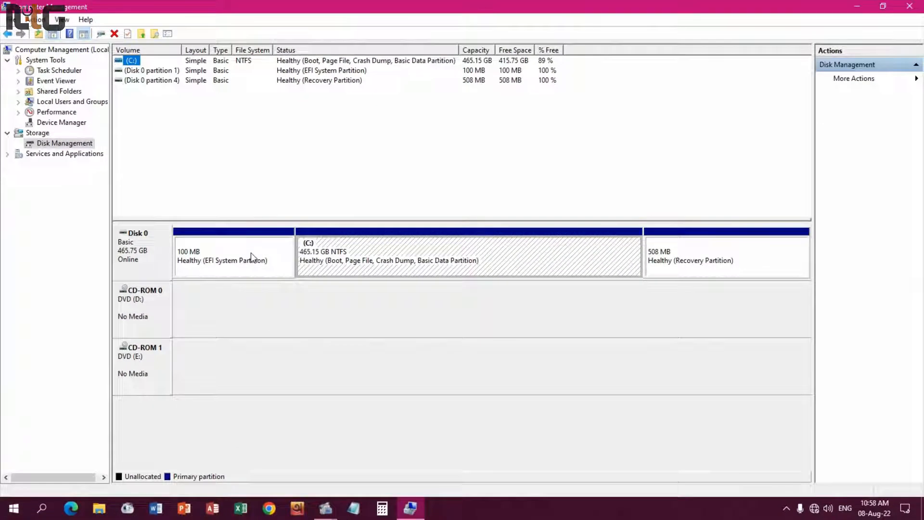
- Select the C: partition on Disk 0 and open its Shrink Volume dialog
{"action": "left_click", "coordinate": [334, 262]}
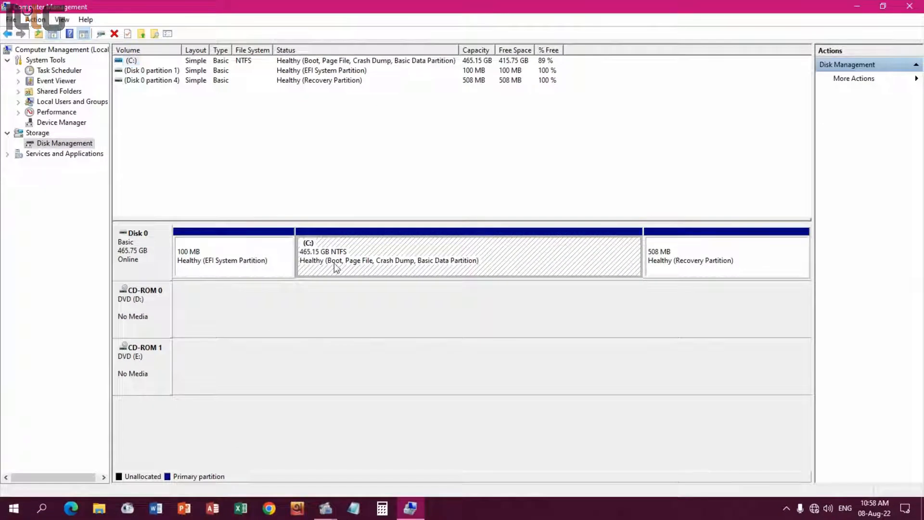
{"action": "left_click", "coordinate": [154, 260]}
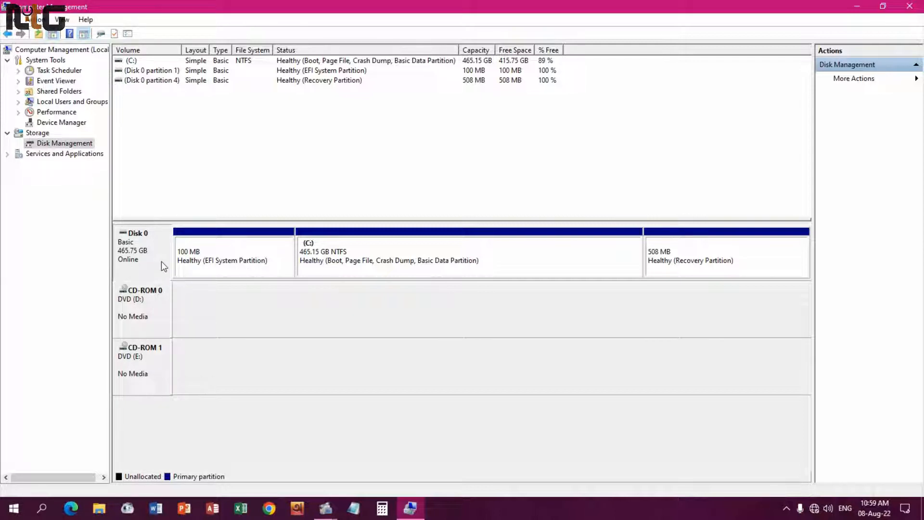
{"action": "left_click", "coordinate": [357, 255]}
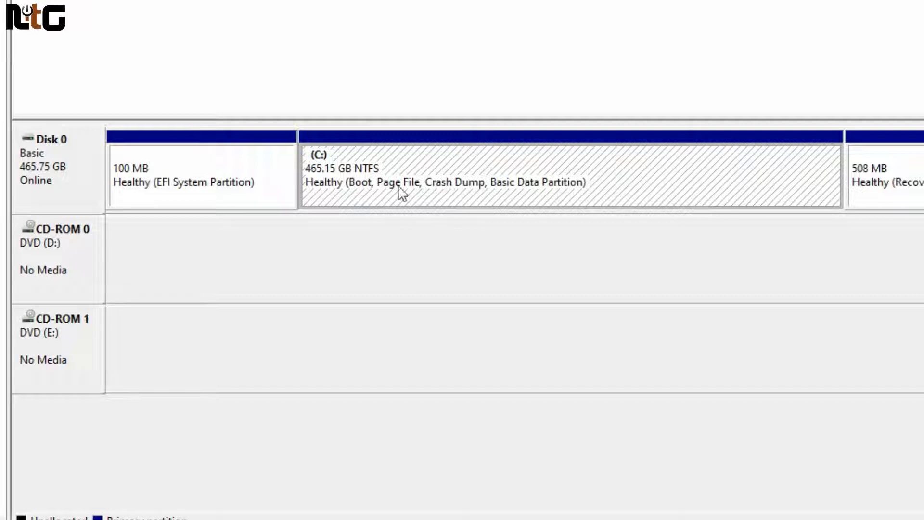
{"action": "right_click", "coordinate": [518, 163]}
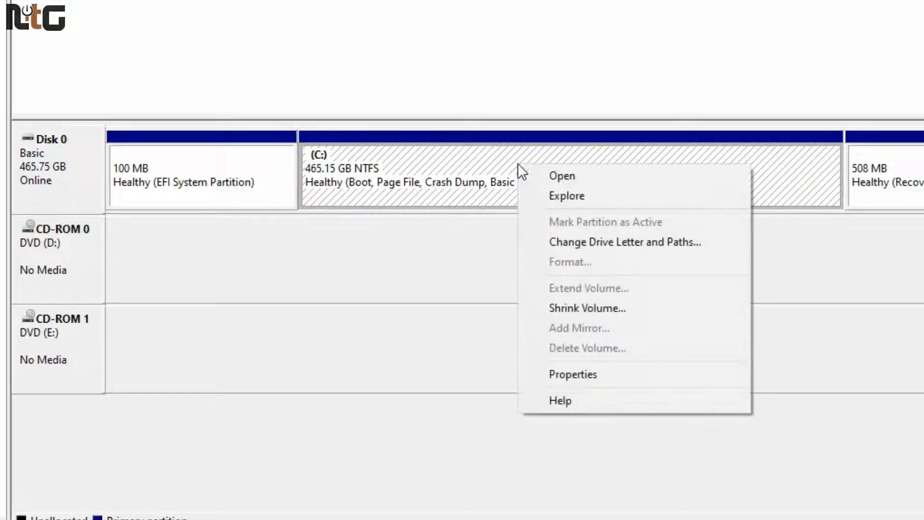
{"action": "left_click", "coordinate": [647, 318]}
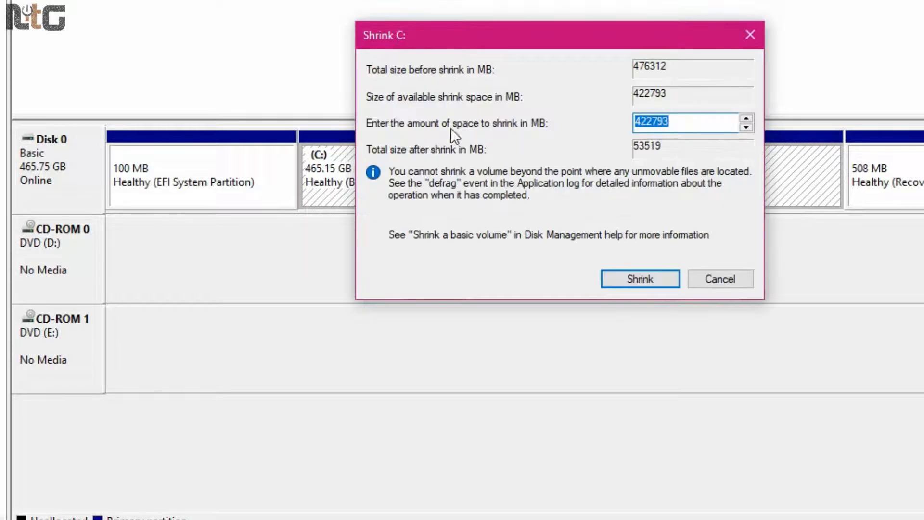
{"action": "left_click", "coordinate": [678, 121]}
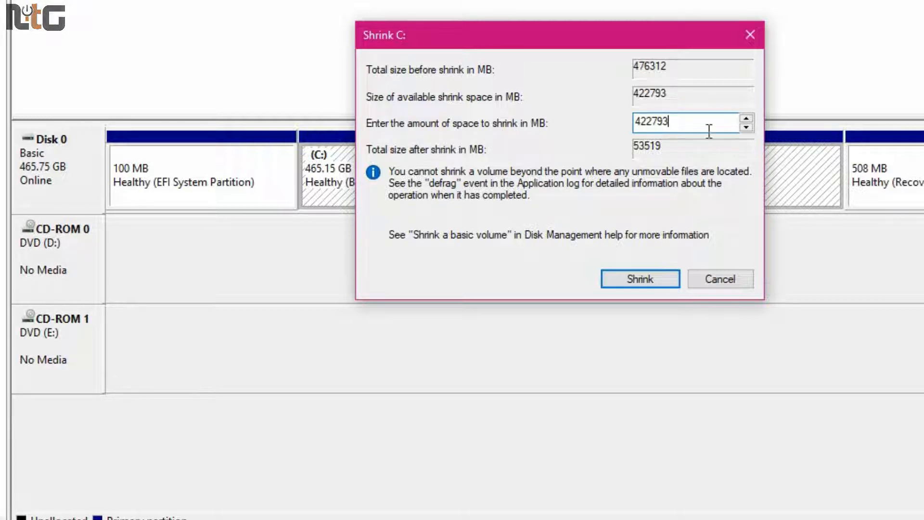
{"action": "left_click_drag", "start_coordinate": [670, 120], "coordinate": [613, 119]}
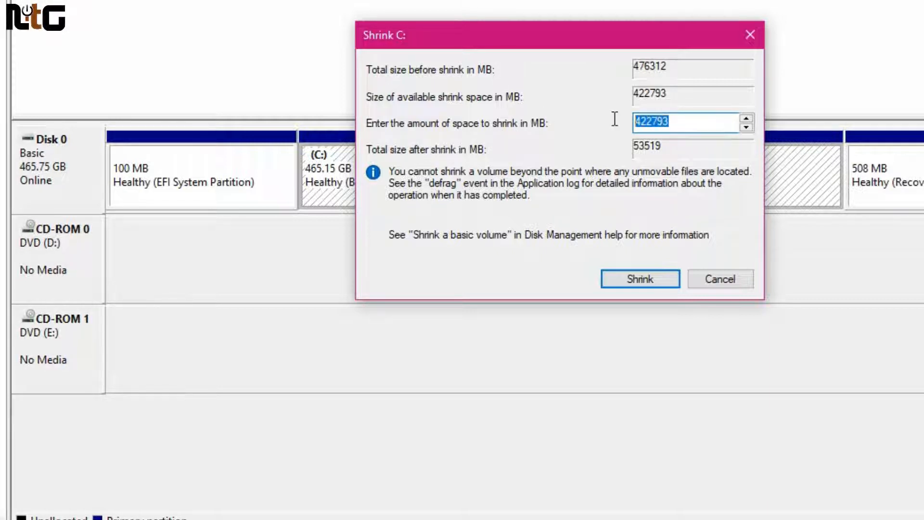
{"action": "left_click", "coordinate": [679, 122]}
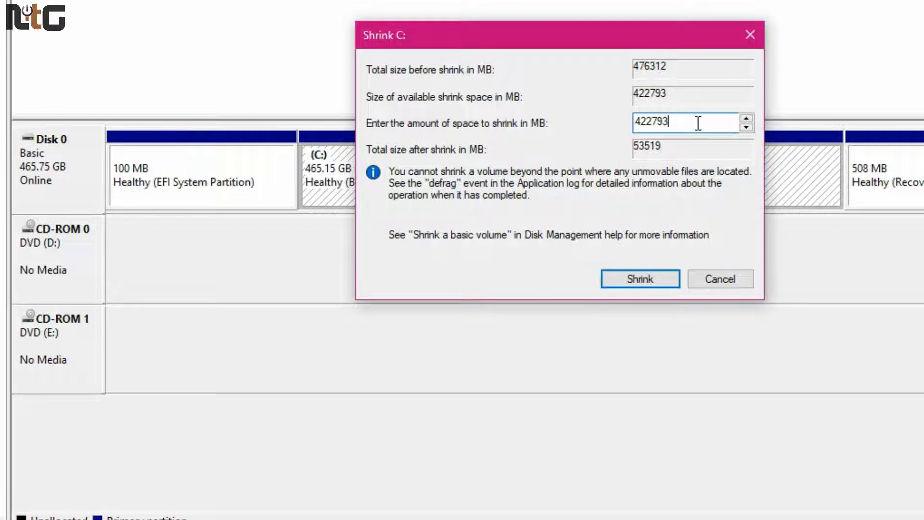
{"action": "left_click_drag", "start_coordinate": [698, 122], "coordinate": [623, 117]}
{"action": "left_click", "coordinate": [673, 117]}
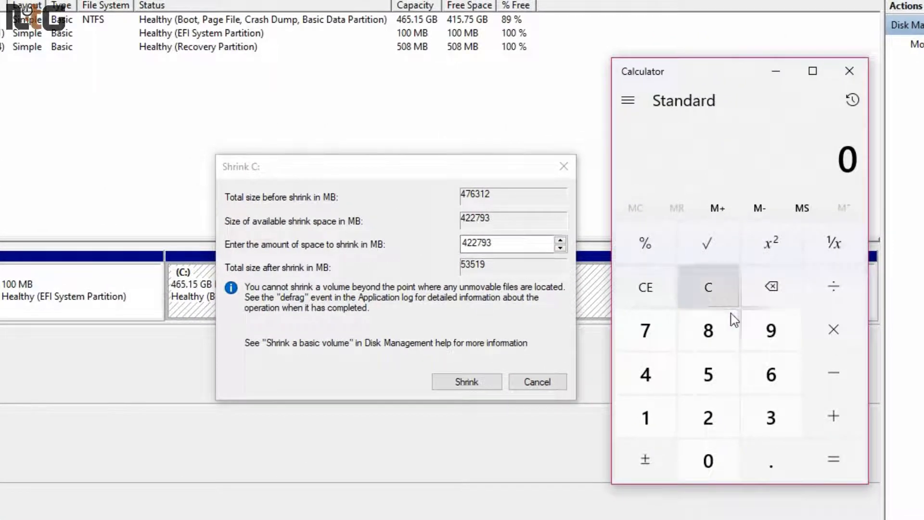
- In Calculator, divide the available shrink space of 422793 MB by 1000 to express it in gigabytes
{"action": "left_click", "coordinate": [647, 376]}
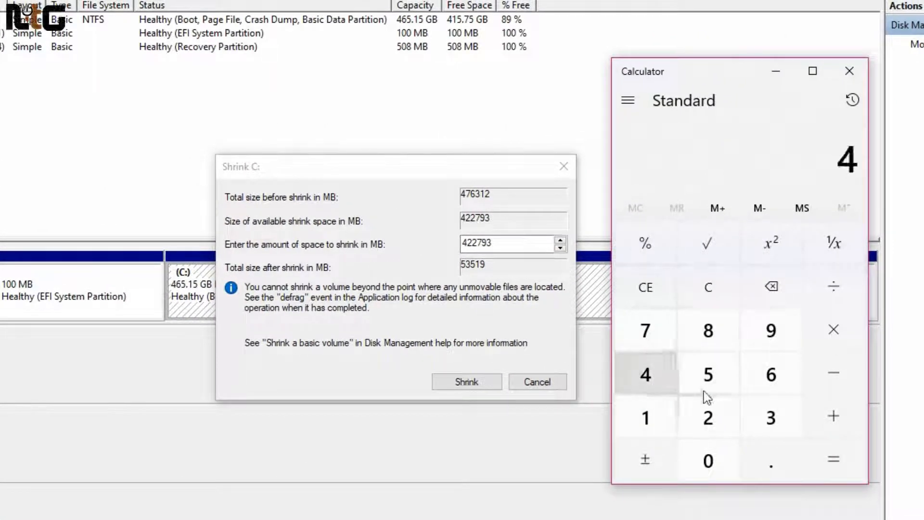
{"action": "double_click", "coordinate": [710, 413]}
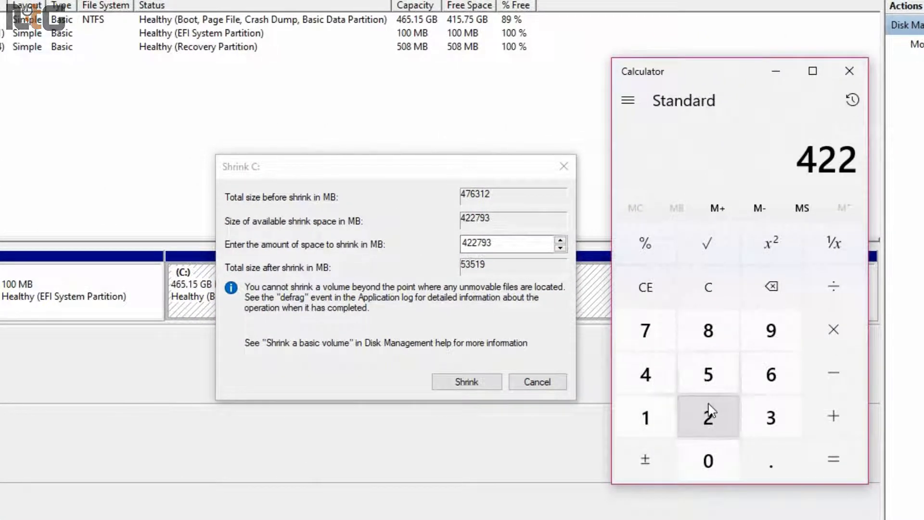
{"action": "left_click", "coordinate": [651, 332]}
{"action": "left_click", "coordinate": [779, 343]}
{"action": "left_click", "coordinate": [766, 417]}
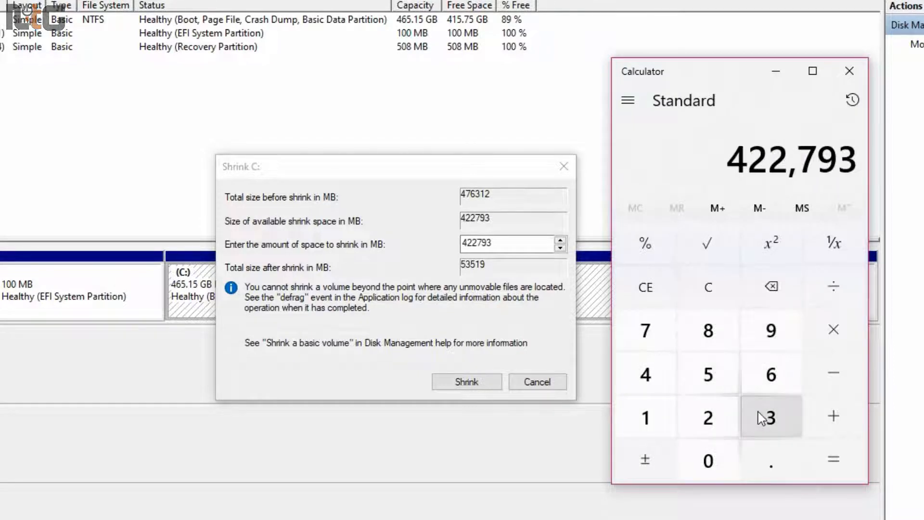
{"action": "left_click", "coordinate": [838, 298]}
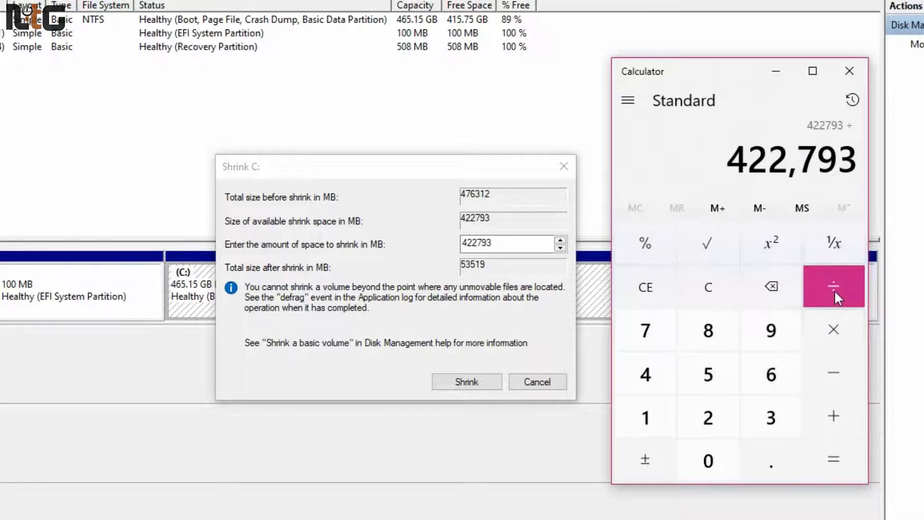
{"action": "left_click", "coordinate": [646, 417]}
{"action": "left_click", "coordinate": [721, 475]}
{"action": "left_click", "coordinate": [722, 475]}
{"action": "left_click", "coordinate": [722, 475]}
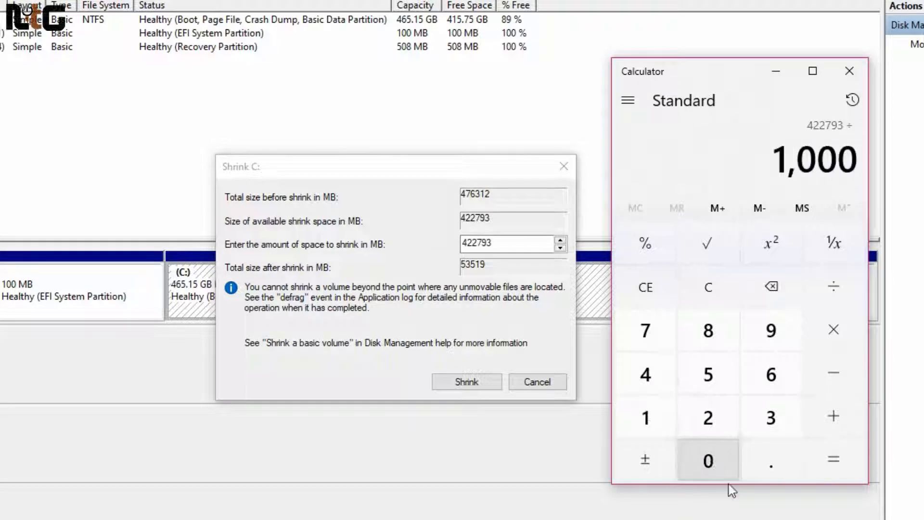
{"action": "left_click", "coordinate": [836, 466]}
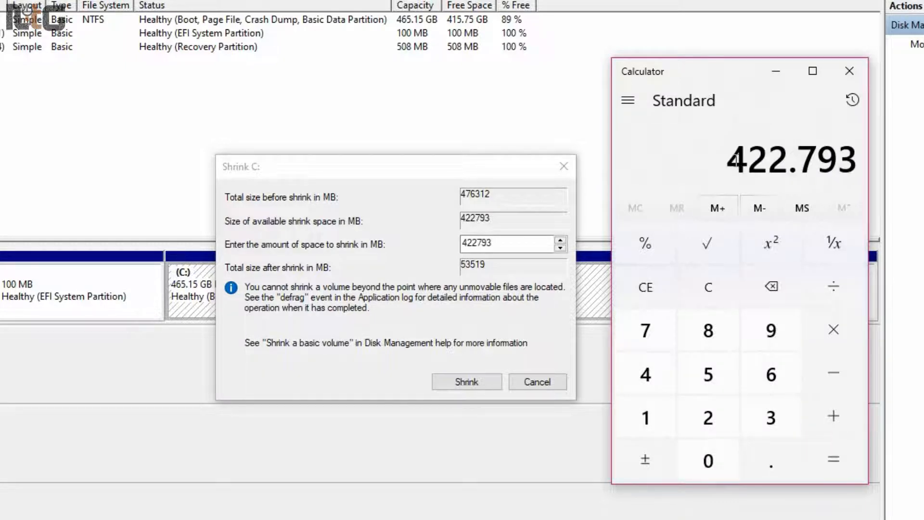
{"action": "left_click_drag", "start_coordinate": [728, 159], "coordinate": [859, 159]}
{"action": "left_click", "coordinate": [788, 164]}
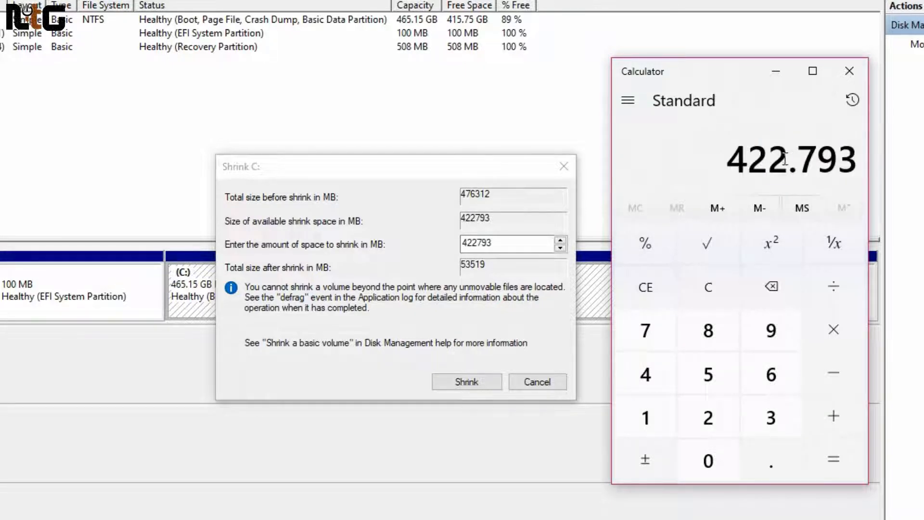
{"action": "left_click_drag", "start_coordinate": [788, 162], "coordinate": [737, 156]}
{"action": "left_click", "coordinate": [745, 159]}
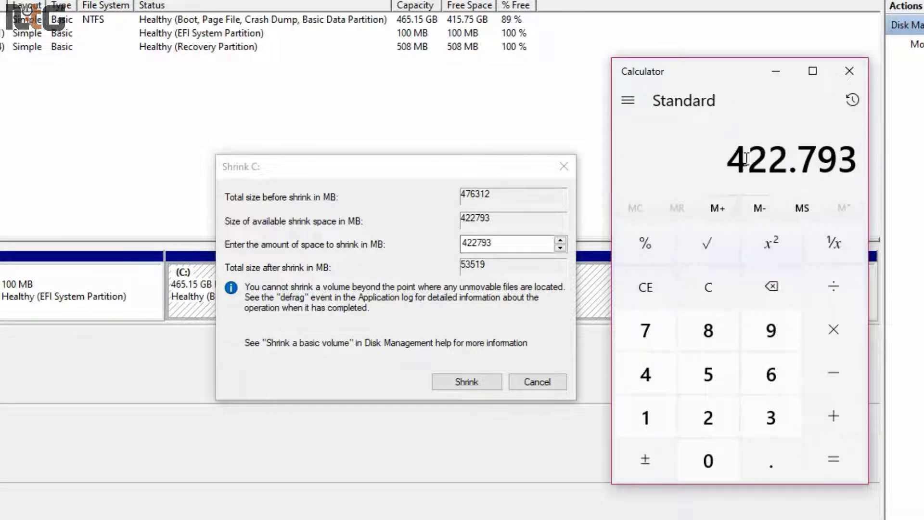
- Close the Shrink dialog and open the properties of Local Disk (C:) in File Explorer to examine its space usage
{"action": "left_click", "coordinate": [563, 166]}
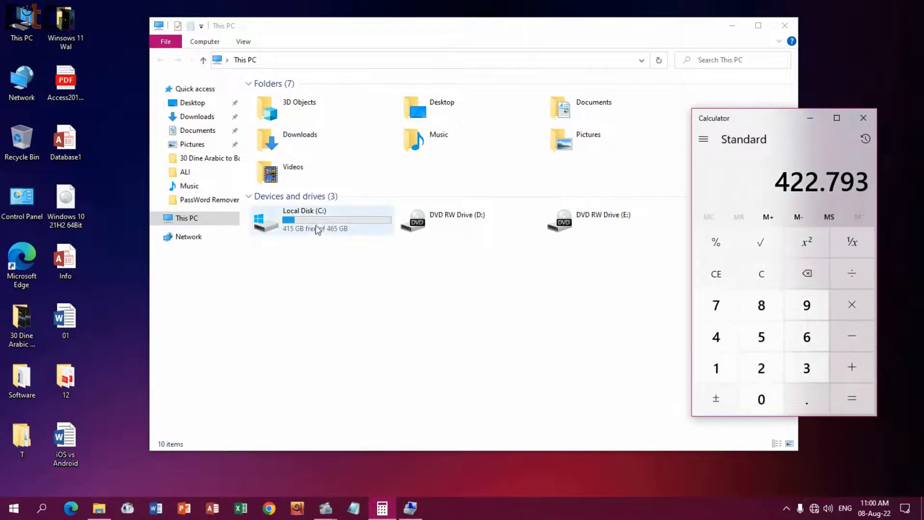
{"action": "left_click", "coordinate": [332, 226]}
{"action": "right_click", "coordinate": [319, 212]}
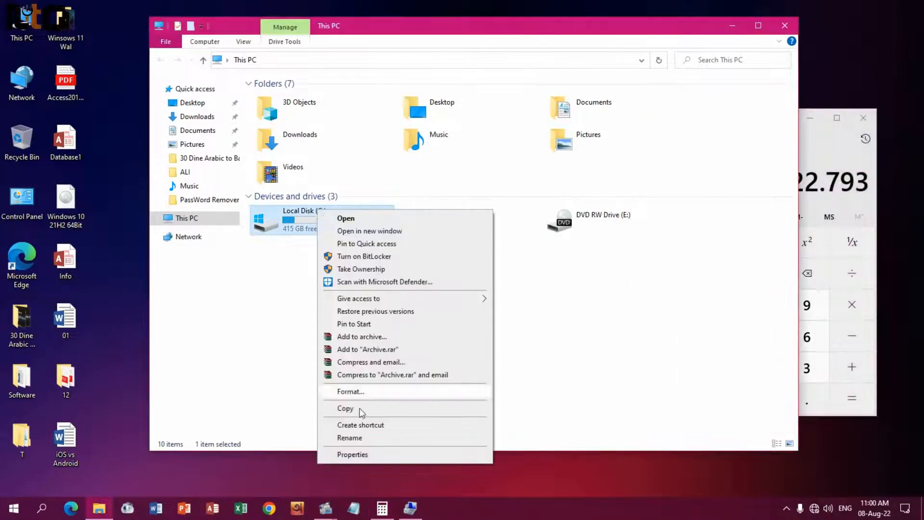
{"action": "left_click", "coordinate": [352, 455]}
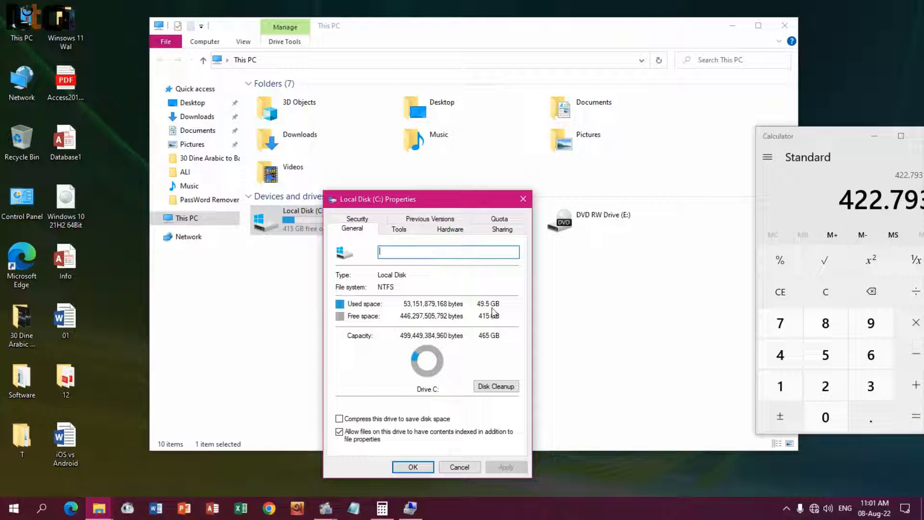
- In Calculator, add the C: drive's used space of 49.500 GB to the 422.793 GB of available shrink space
{"action": "left_click_drag", "start_coordinate": [847, 136], "coordinate": [793, 131]}
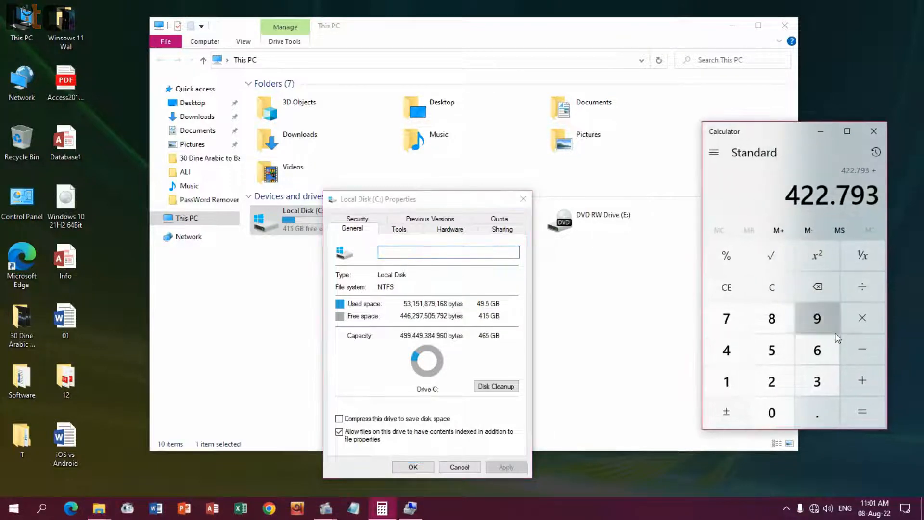
{"action": "left_click", "coordinate": [862, 381]}
{"action": "left_click", "coordinate": [732, 355]}
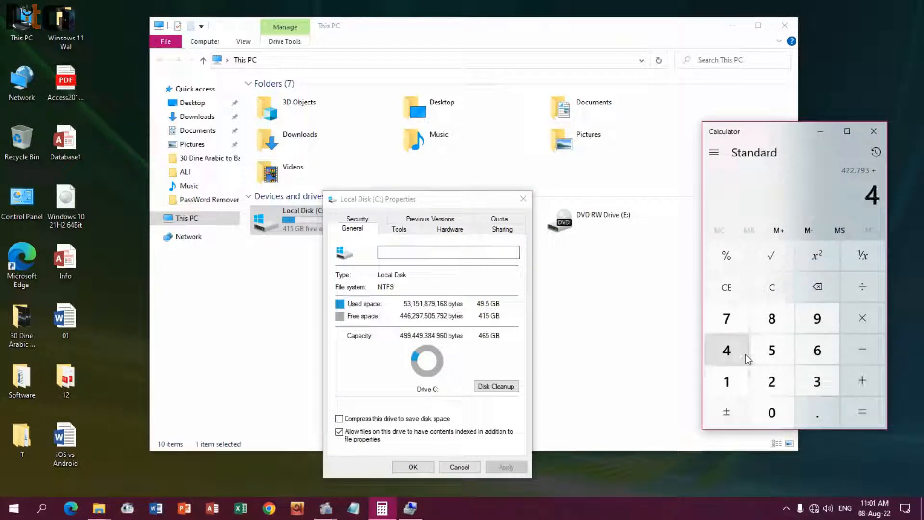
{"action": "left_click", "coordinate": [817, 318]}
{"action": "left_click", "coordinate": [807, 410]}
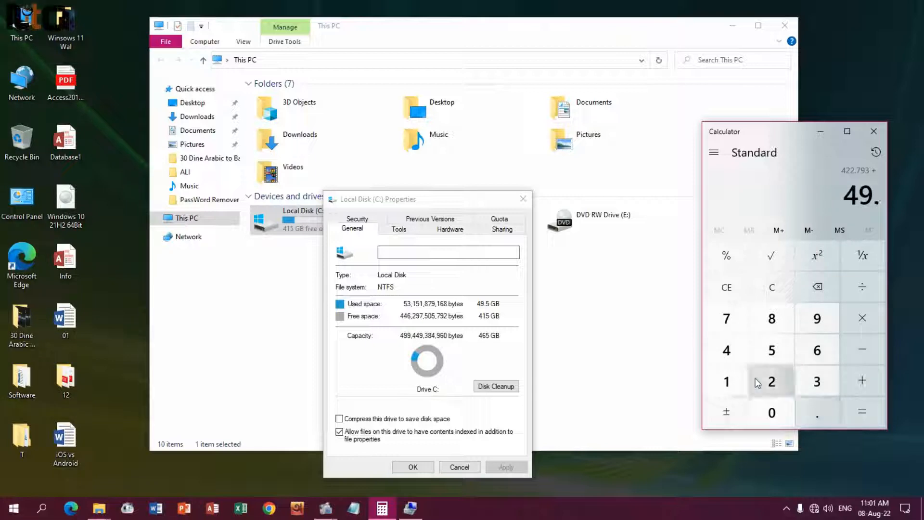
{"action": "left_click", "coordinate": [772, 350]}
{"action": "left_click", "coordinate": [770, 412]}
{"action": "left_click", "coordinate": [771, 413]}
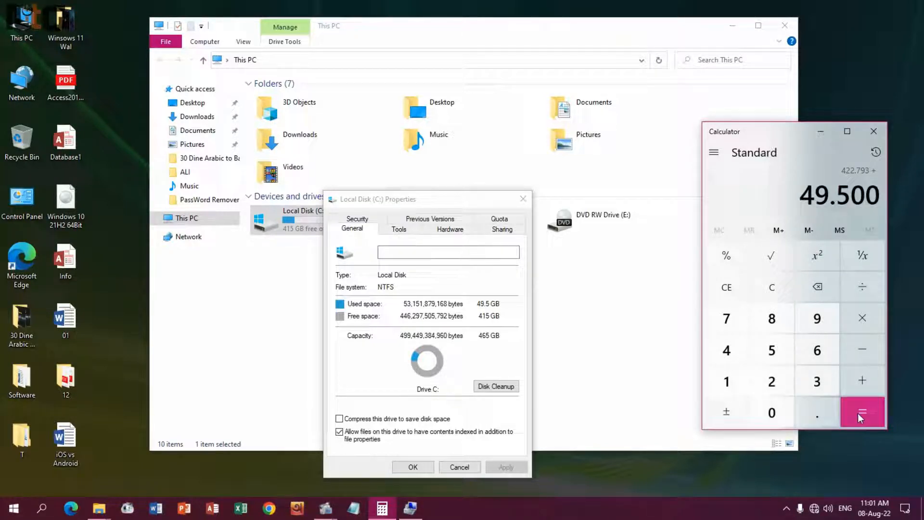
{"action": "left_click", "coordinate": [858, 413]}
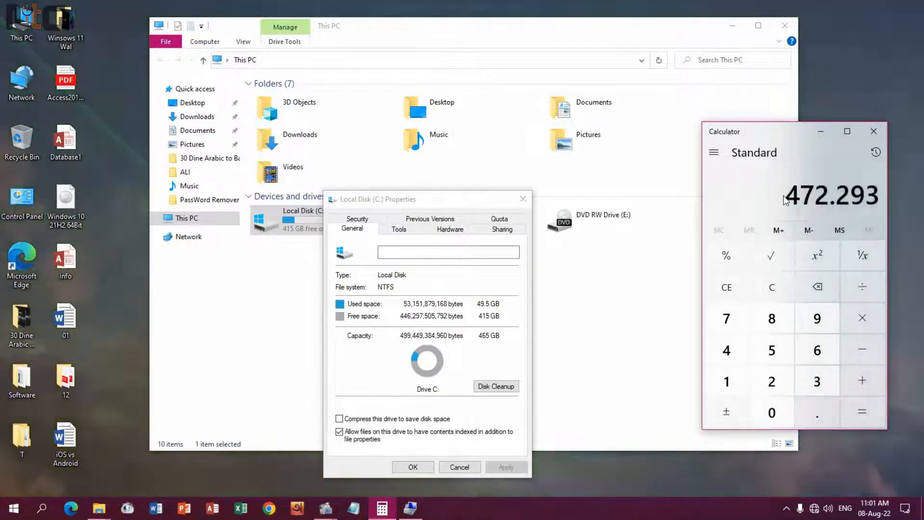
{"action": "left_click_drag", "start_coordinate": [786, 195], "coordinate": [832, 198]}
{"action": "left_click", "coordinate": [830, 197]}
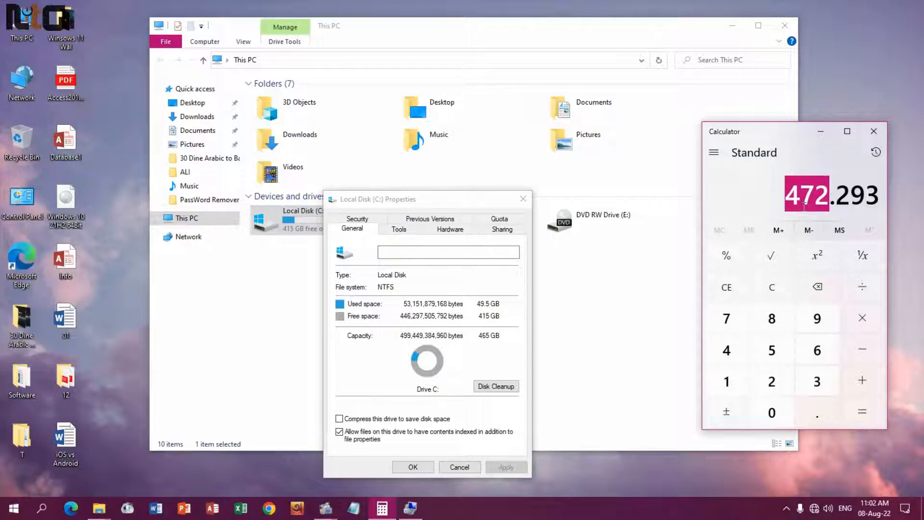
- Close the Local Disk (C:) properties, Calculator and File Explorer, and switch back to Computer Management
{"action": "left_click", "coordinate": [523, 199]}
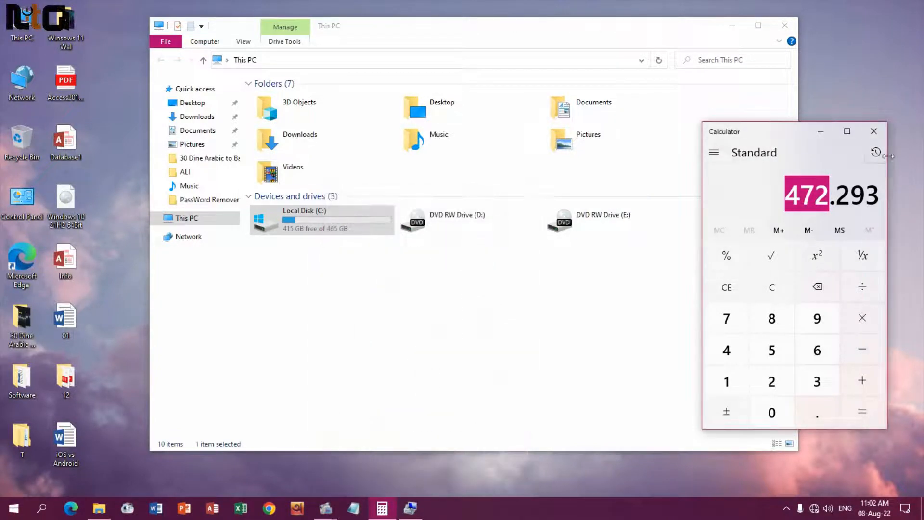
{"action": "left_click", "coordinate": [873, 131]}
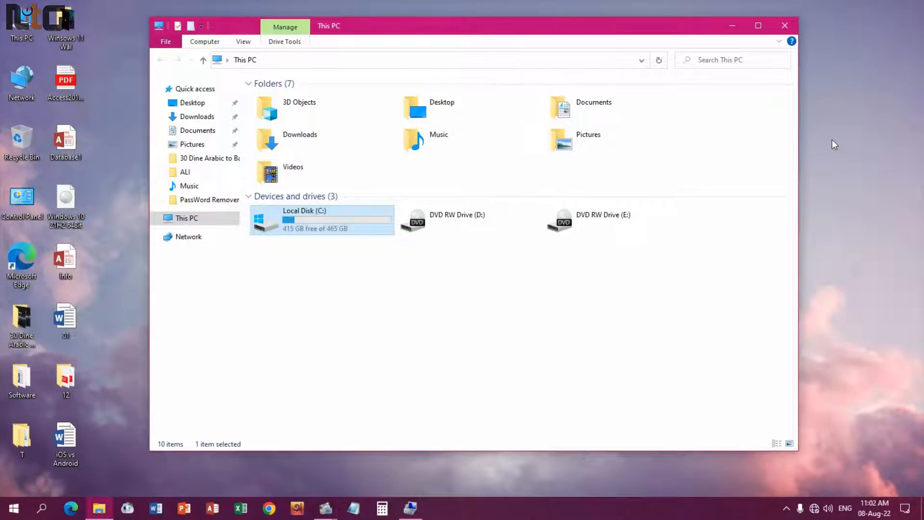
{"action": "left_click", "coordinate": [779, 28]}
{"action": "left_click", "coordinate": [412, 509]}
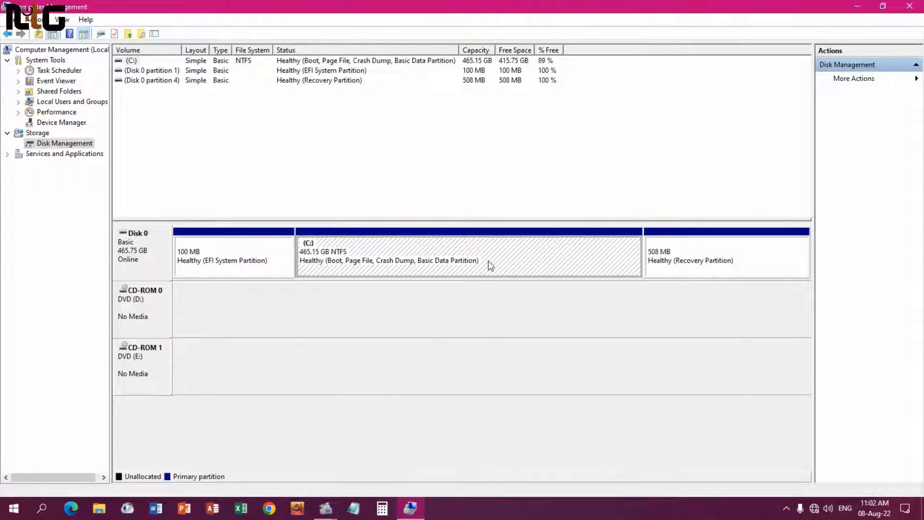
- Shrink the C: volume on Disk 0 by 20000 MB
{"action": "right_click", "coordinate": [485, 250]}
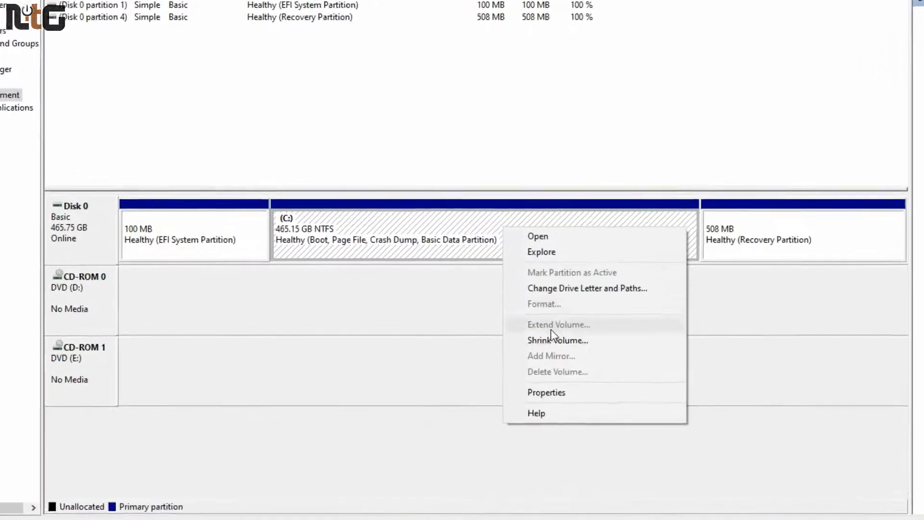
{"action": "left_click", "coordinate": [578, 341]}
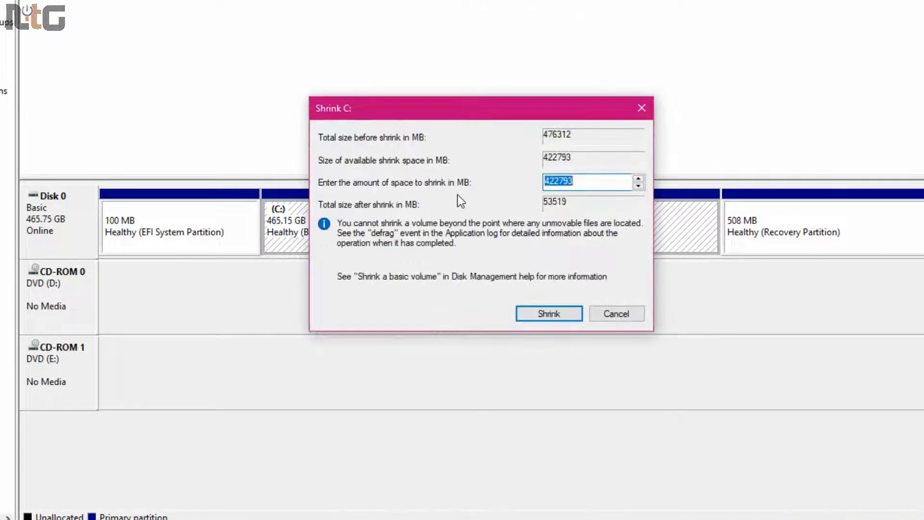
{"action": "left_click", "coordinate": [584, 179]}
{"action": "left_click_drag", "start_coordinate": [593, 181], "coordinate": [531, 176]}
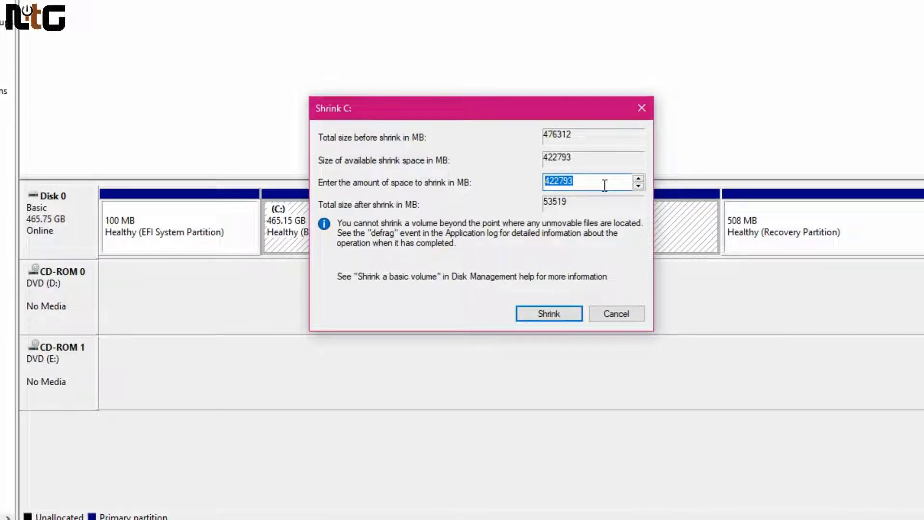
{"action": "type", "text": "20"}
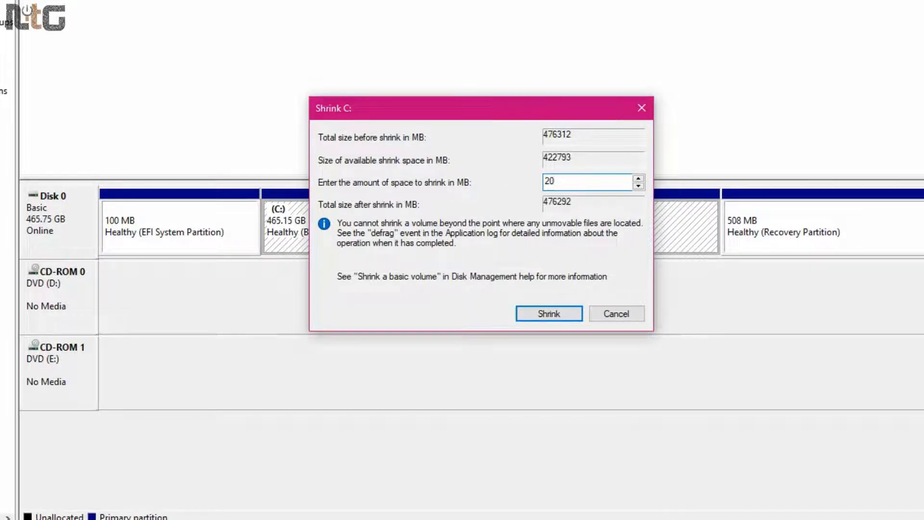
{"action": "type", "text": "000"}
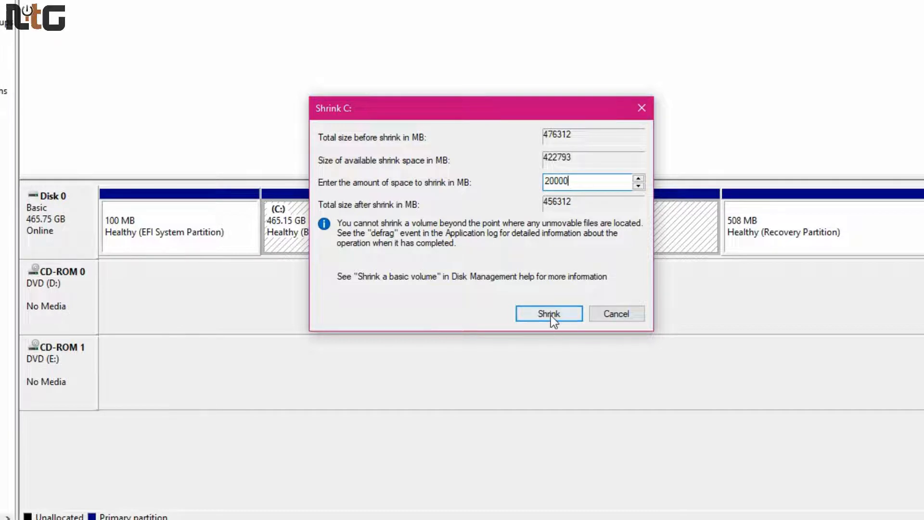
{"action": "left_click", "coordinate": [550, 314]}
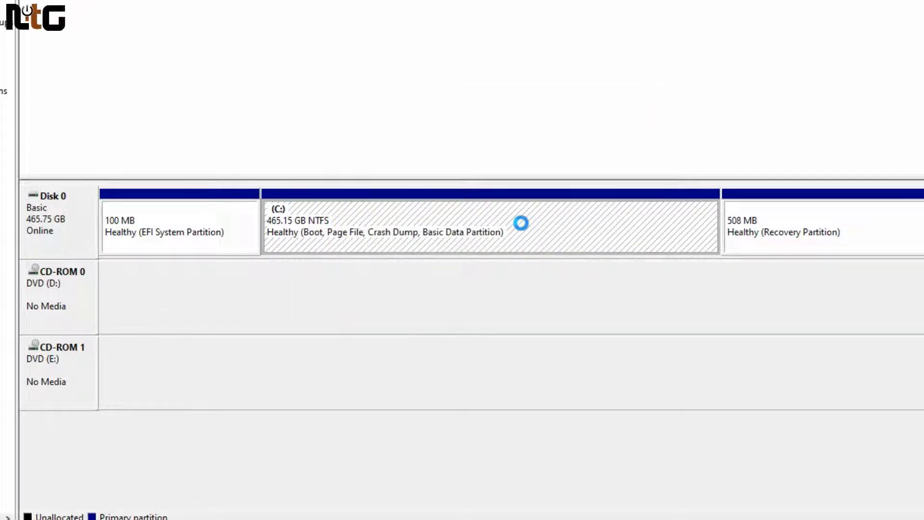
- Examine the C: partition and the adjacent unallocated space on Disk 0, including the volume operations offered for C:
{"action": "left_click", "coordinate": [594, 227]}
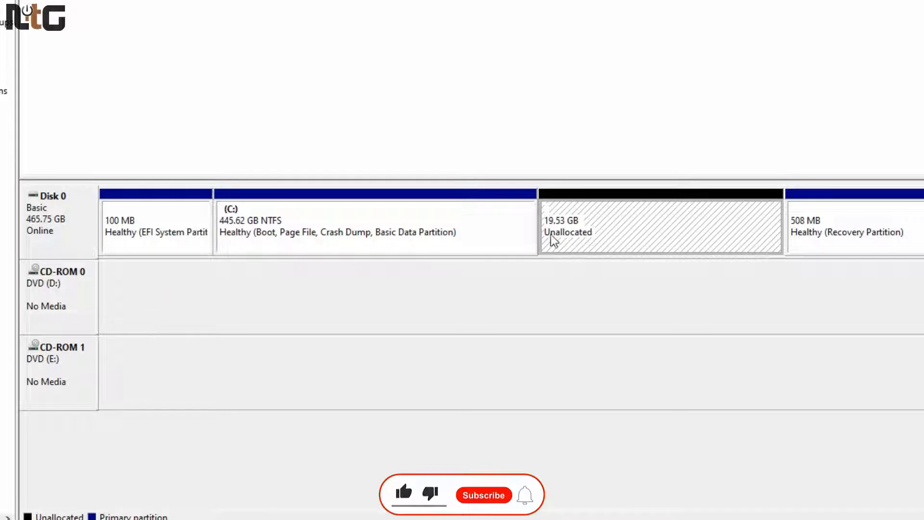
{"action": "left_click", "coordinate": [499, 226]}
{"action": "left_click", "coordinate": [569, 225]}
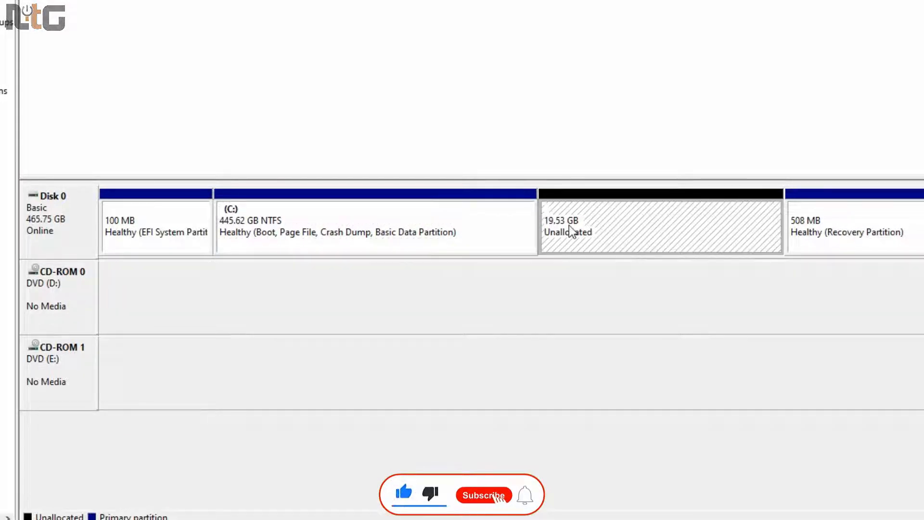
{"action": "left_click", "coordinate": [478, 224]}
{"action": "left_click", "coordinate": [602, 224]}
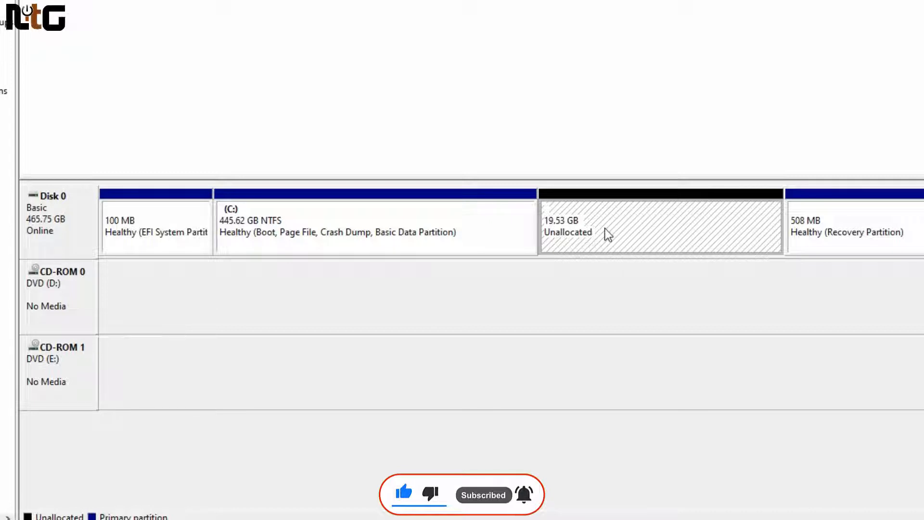
{"action": "left_click", "coordinate": [518, 225]}
{"action": "left_click", "coordinate": [564, 230]}
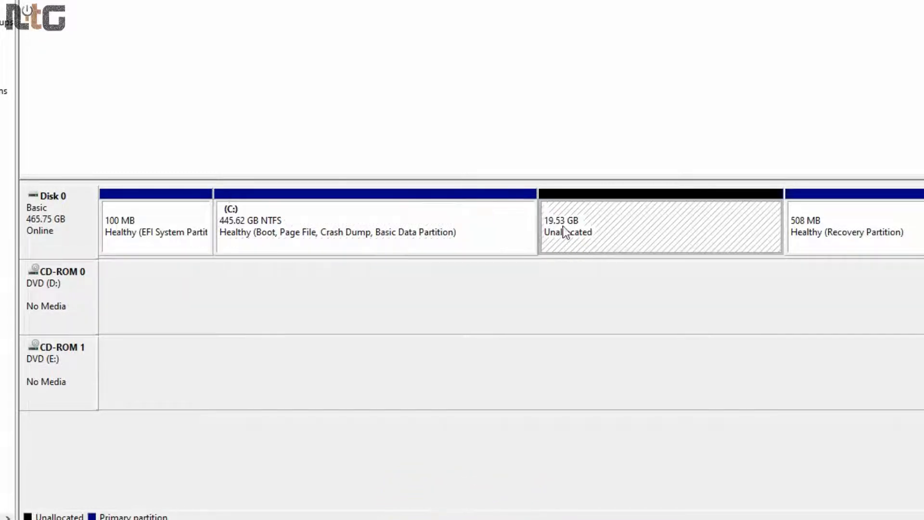
{"action": "left_click", "coordinate": [523, 224]}
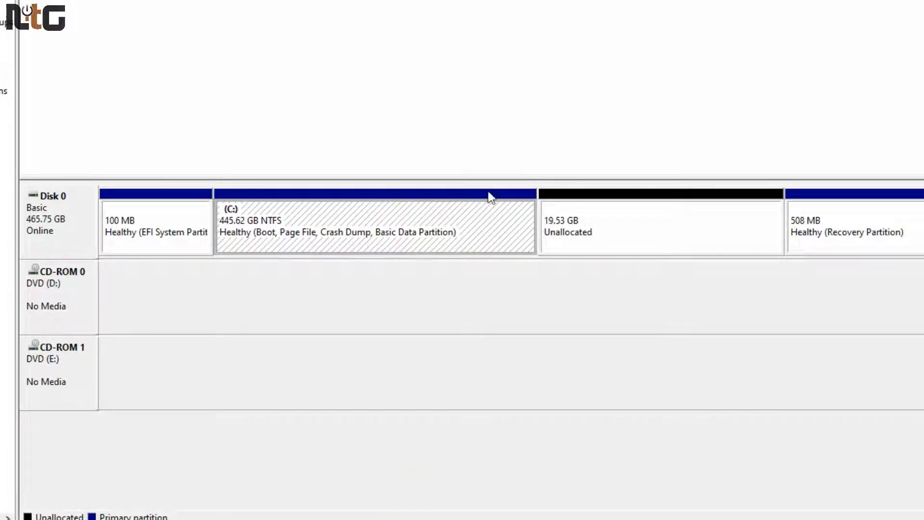
{"action": "right_click", "coordinate": [466, 218]}
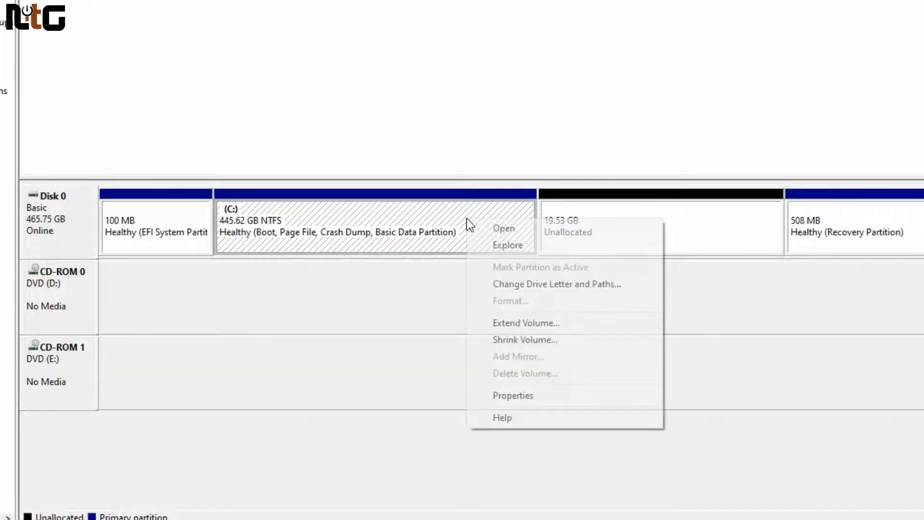
{"action": "key", "text": "Escape"}
{"action": "left_click", "coordinate": [647, 236]}
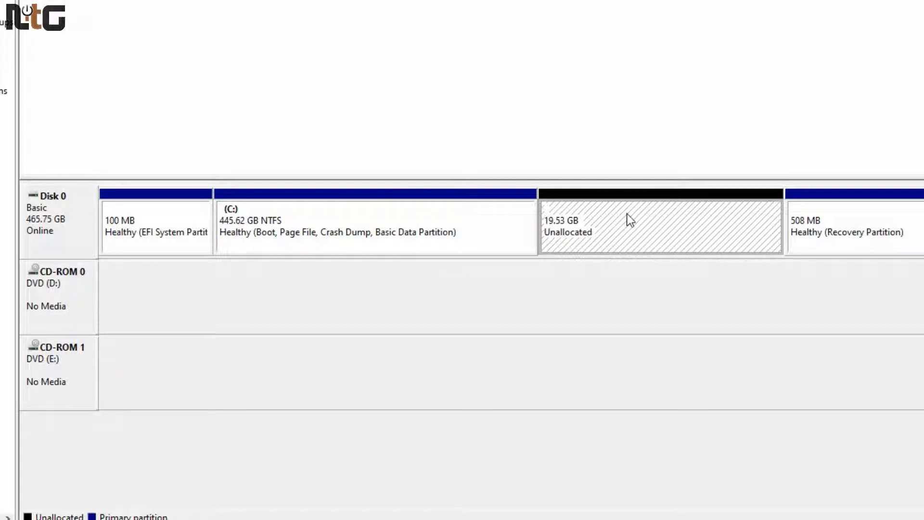
- Extend the C: volume with the 20000 MB of unallocated space on Disk 0 using the Extend Volume Wizard
{"action": "left_click", "coordinate": [502, 242]}
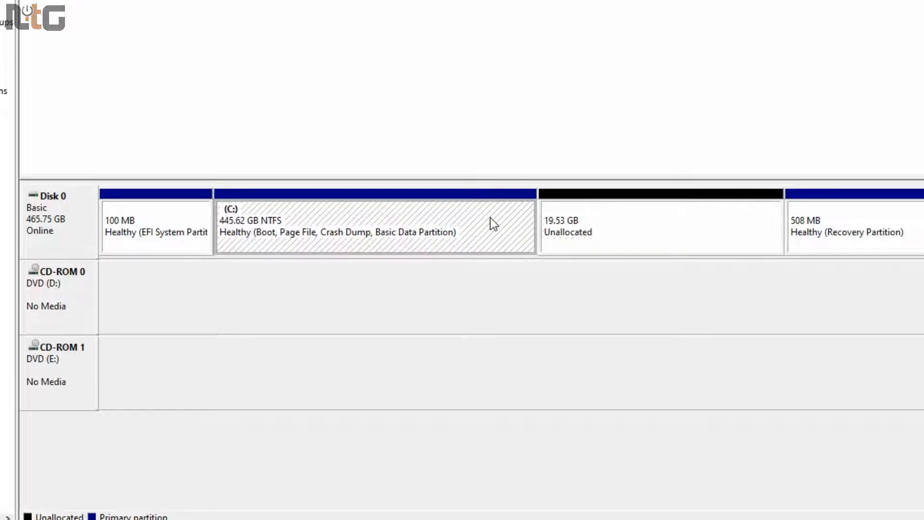
{"action": "right_click", "coordinate": [492, 222]}
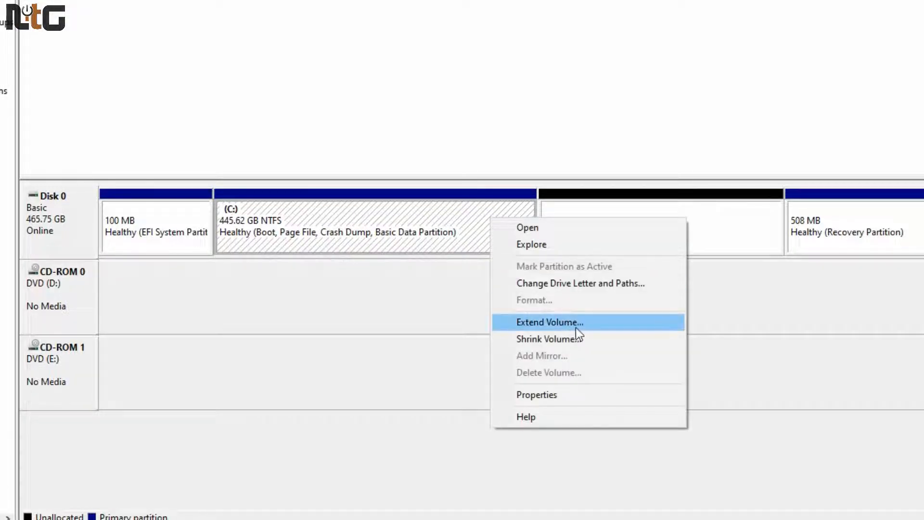
{"action": "left_click", "coordinate": [591, 326]}
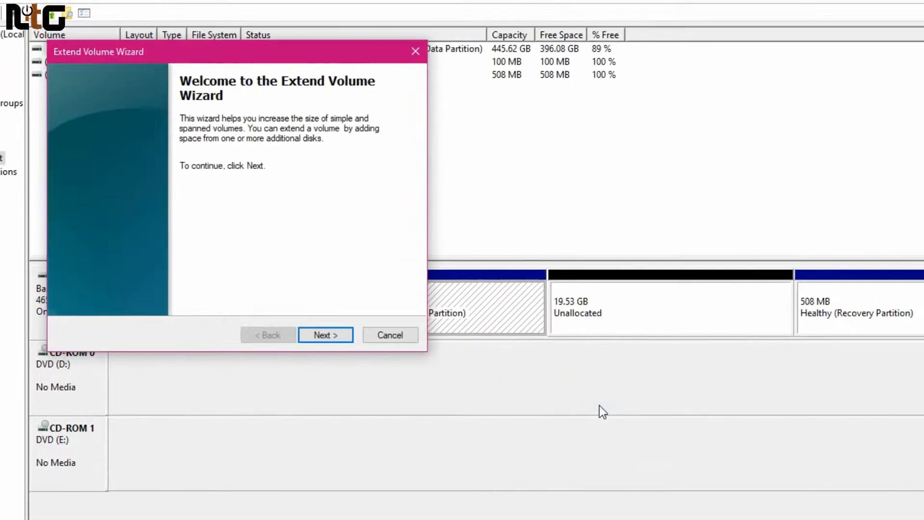
{"action": "left_click", "coordinate": [337, 340]}
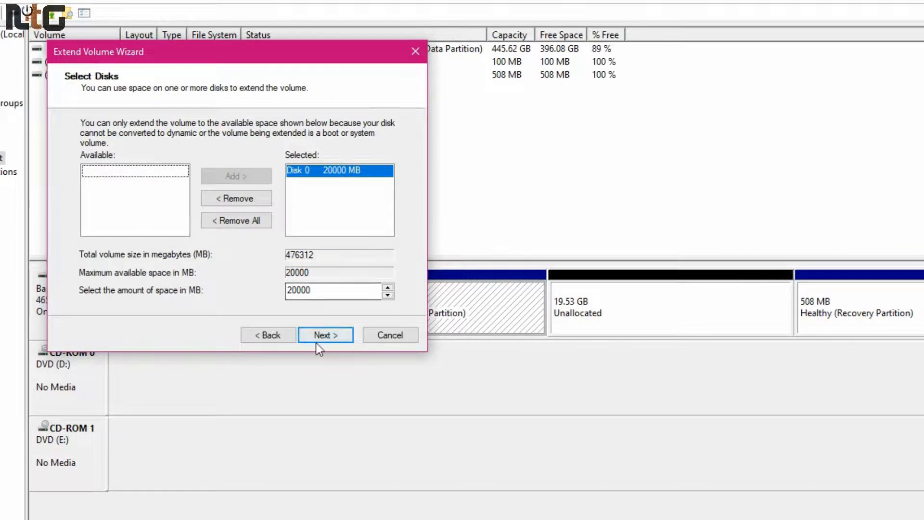
{"action": "left_click", "coordinate": [330, 339]}
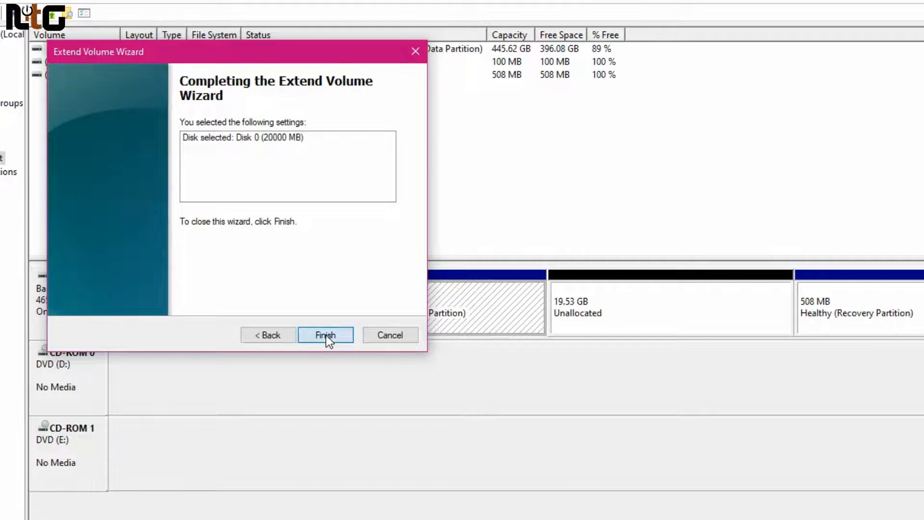
{"action": "left_click", "coordinate": [325, 335]}
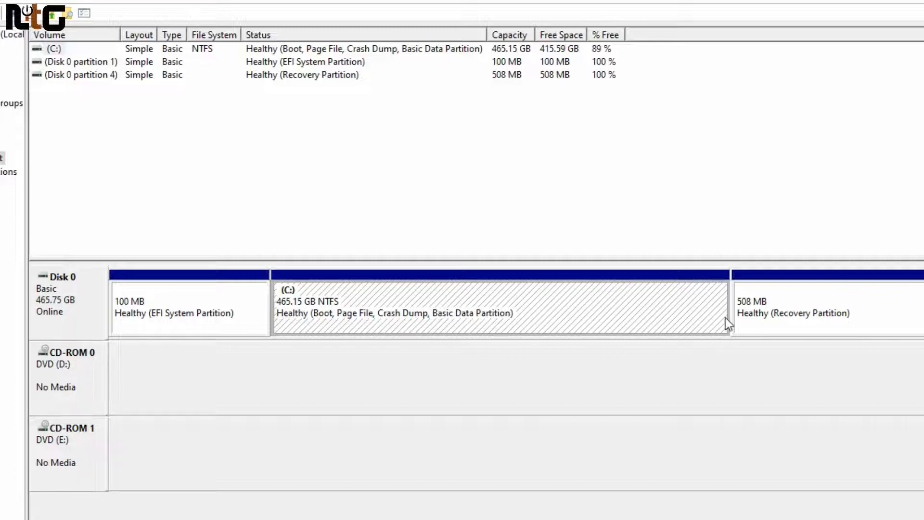
- Shrink the C: volume again by 20000 MB to free up unallocated space on Disk 0
{"action": "right_click", "coordinate": [582, 313]}
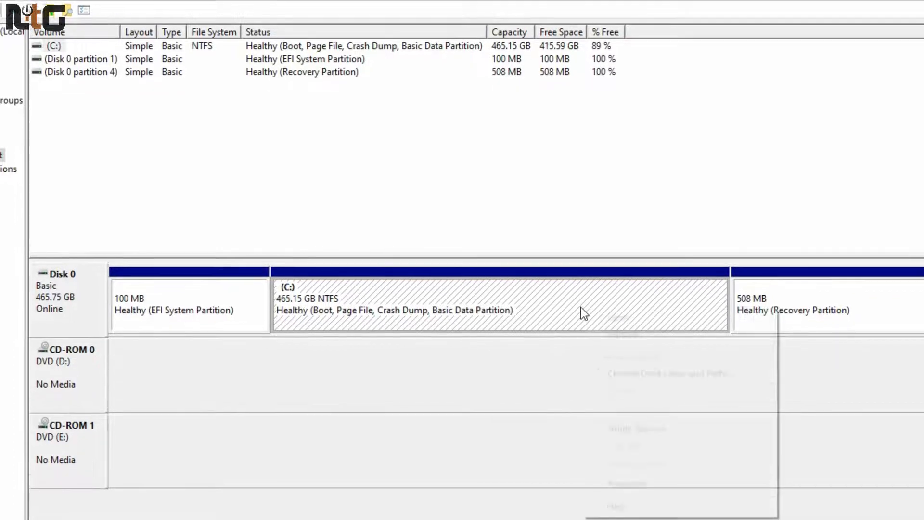
{"action": "left_click", "coordinate": [662, 432]}
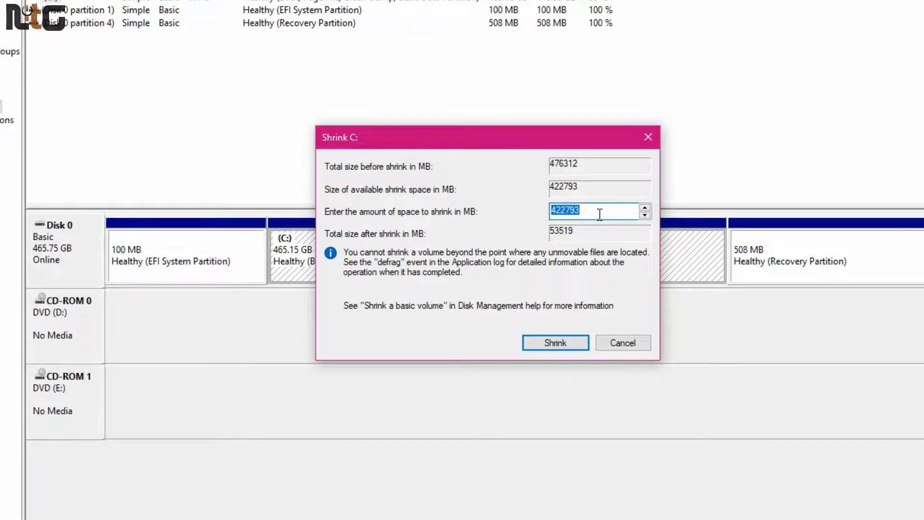
{"action": "type", "text": "20000"}
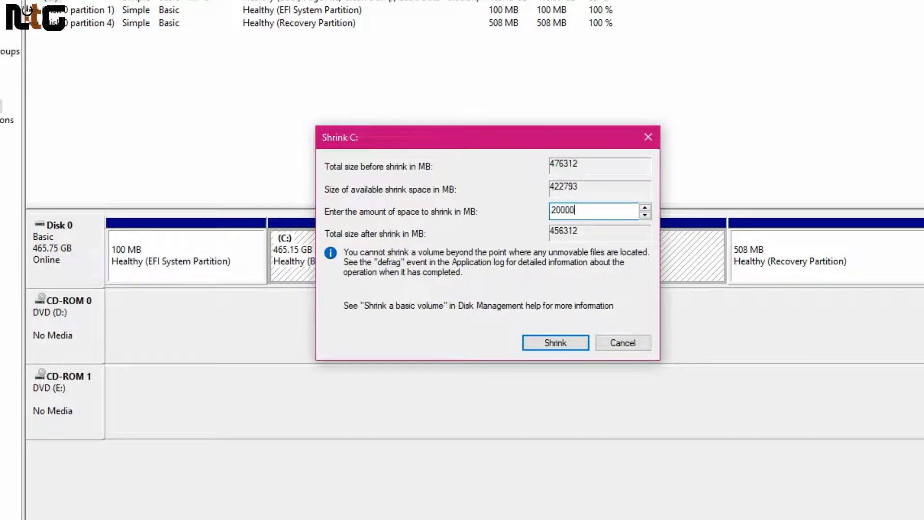
{"action": "left_click", "coordinate": [552, 345]}
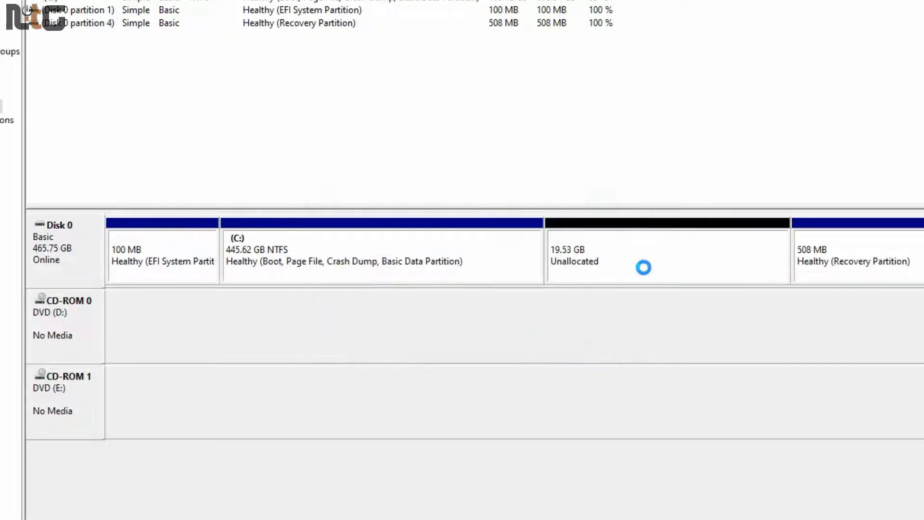
- Set up a new simple volume in the unallocated space on Disk 0 with a size of 20000 MB and drive letter F
{"action": "left_click", "coordinate": [580, 258]}
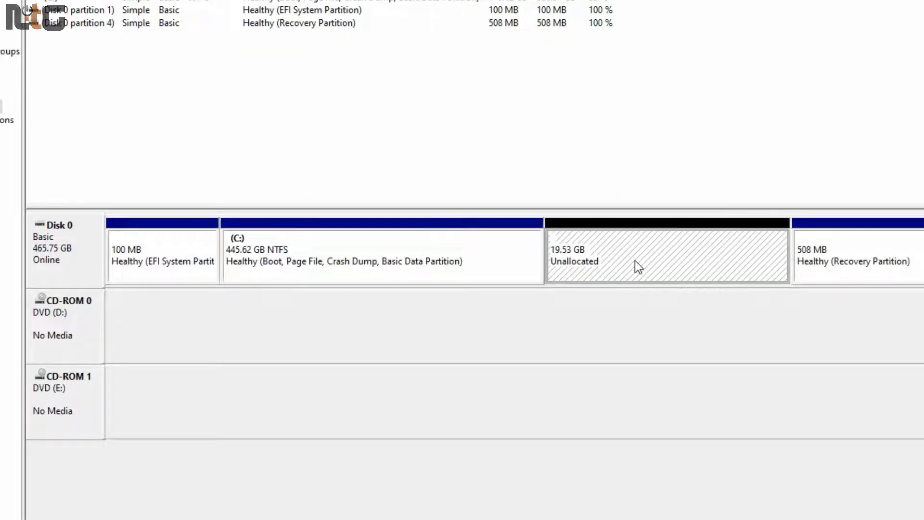
{"action": "right_click", "coordinate": [625, 250]}
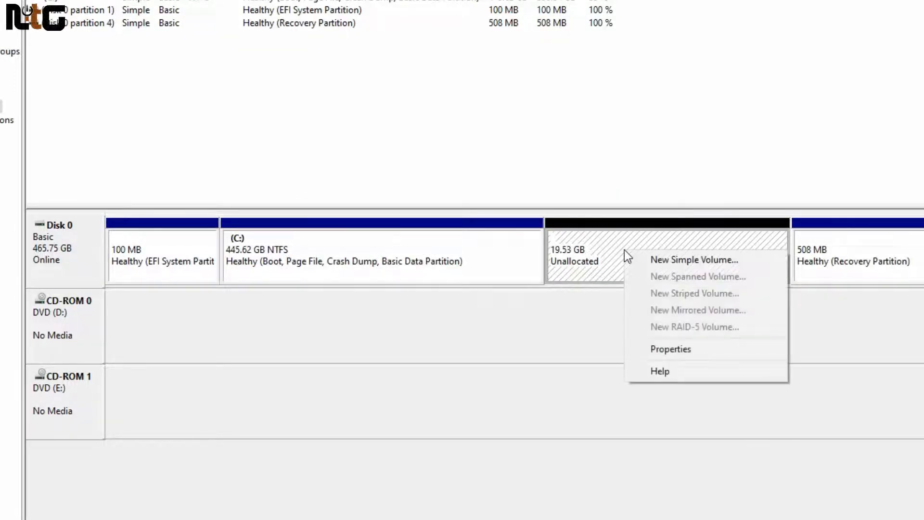
{"action": "right_click", "coordinate": [607, 249]}
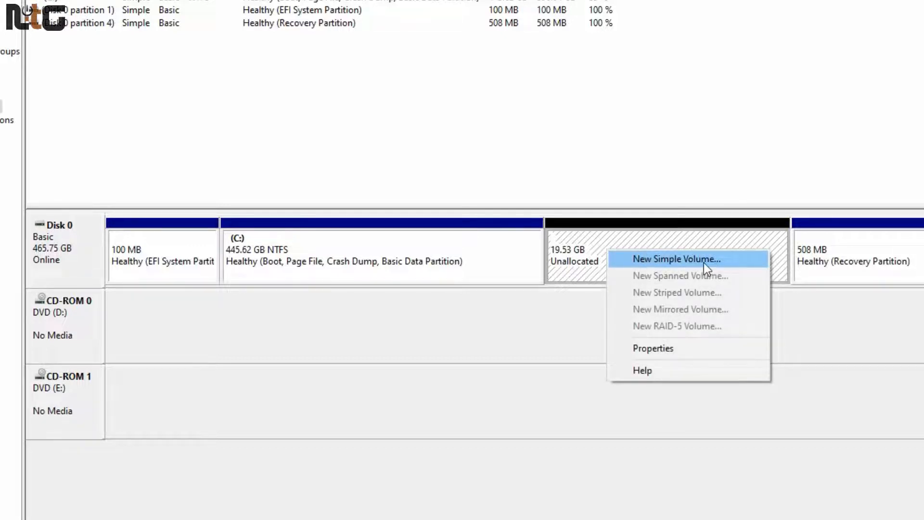
{"action": "left_click", "coordinate": [728, 264]}
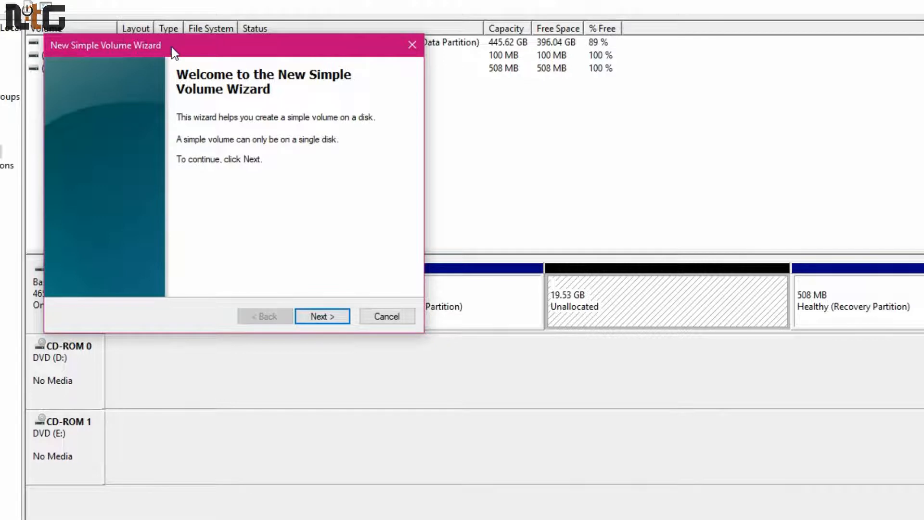
{"action": "left_click", "coordinate": [321, 316]}
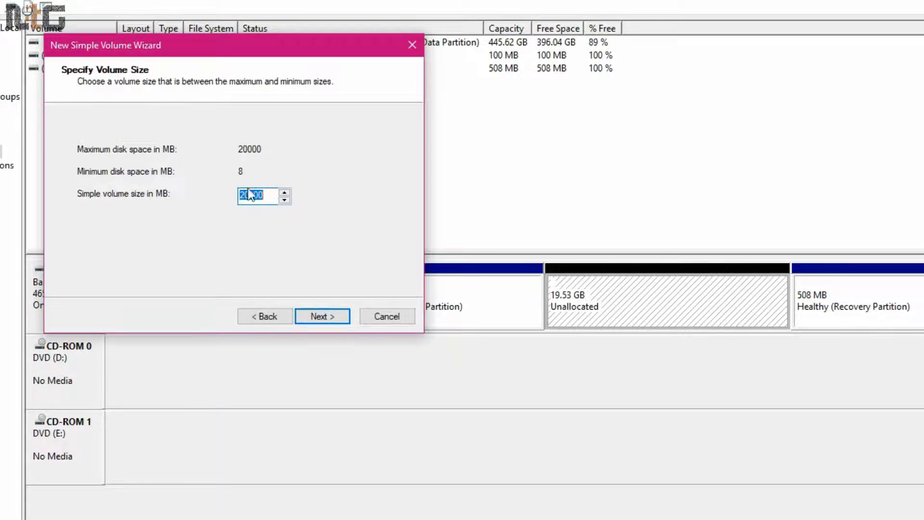
{"action": "left_click", "coordinate": [327, 318]}
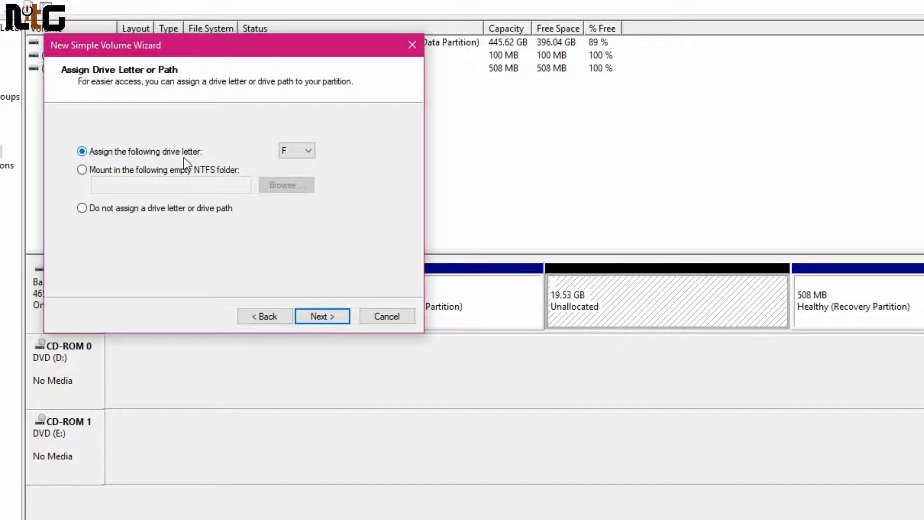
{"action": "left_click", "coordinate": [308, 150]}
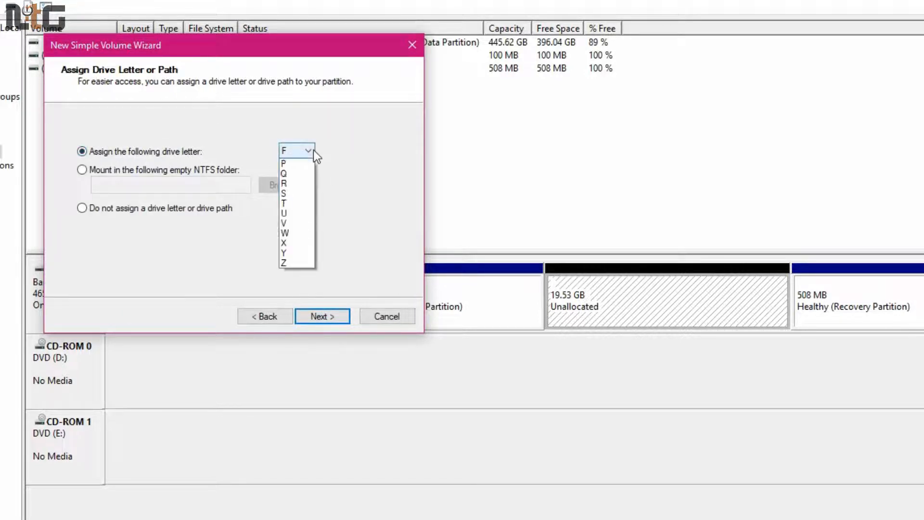
{"action": "left_click", "coordinate": [369, 177]}
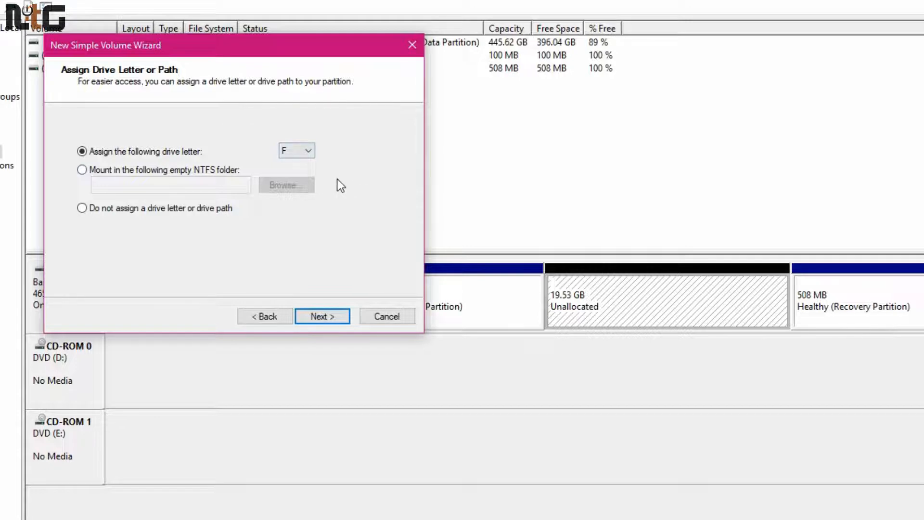
{"action": "left_click", "coordinate": [328, 315]}
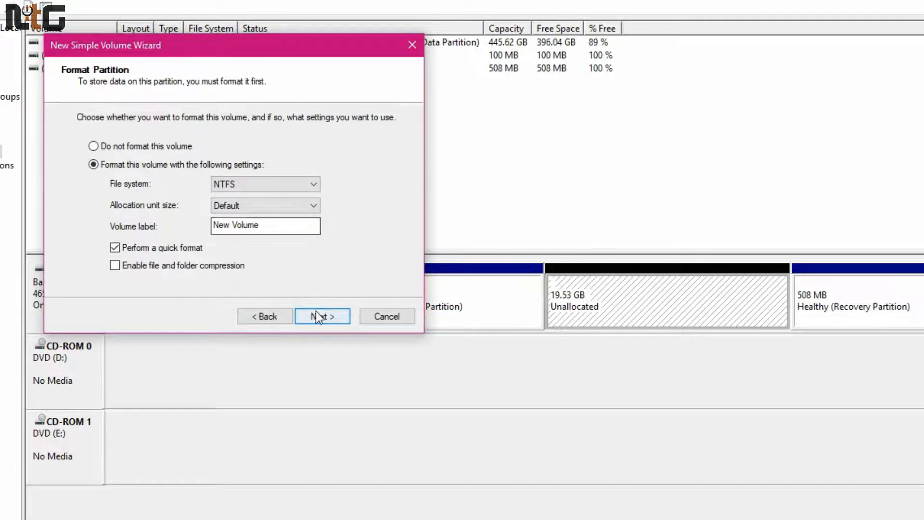
- Create the volume with a quick NTFS format, default allocation unit size and the volume label New Volume
{"action": "left_click_drag", "start_coordinate": [295, 228], "coordinate": [168, 225]}
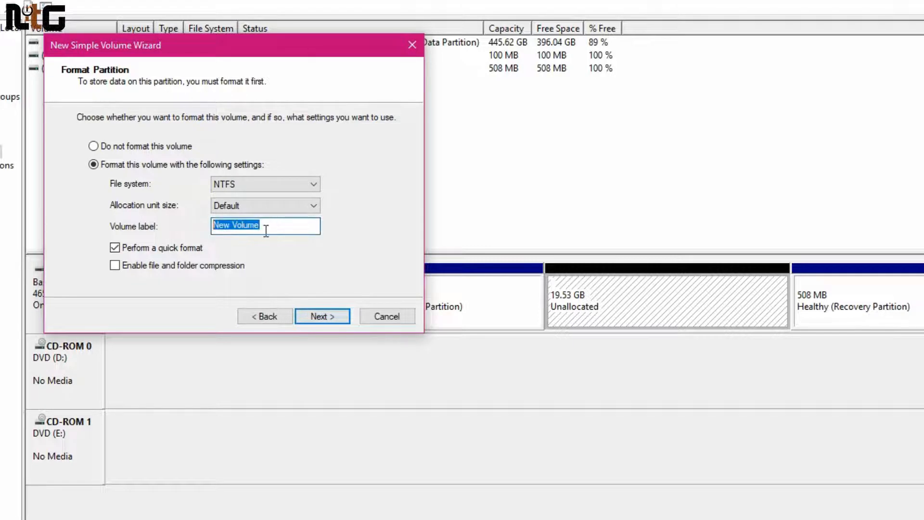
{"action": "left_click", "coordinate": [290, 226]}
{"action": "left_click_drag", "start_coordinate": [290, 226], "coordinate": [183, 224]}
{"action": "left_click", "coordinate": [280, 231]}
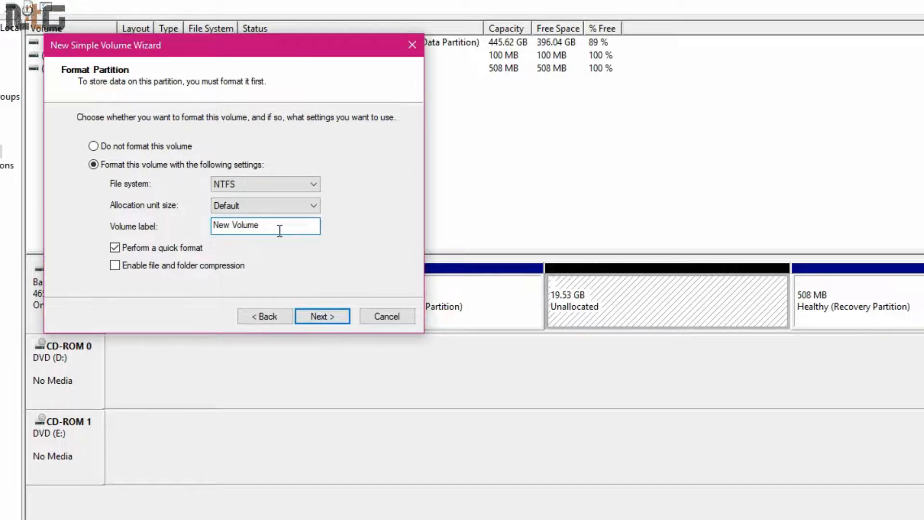
{"action": "left_click", "coordinate": [309, 183]}
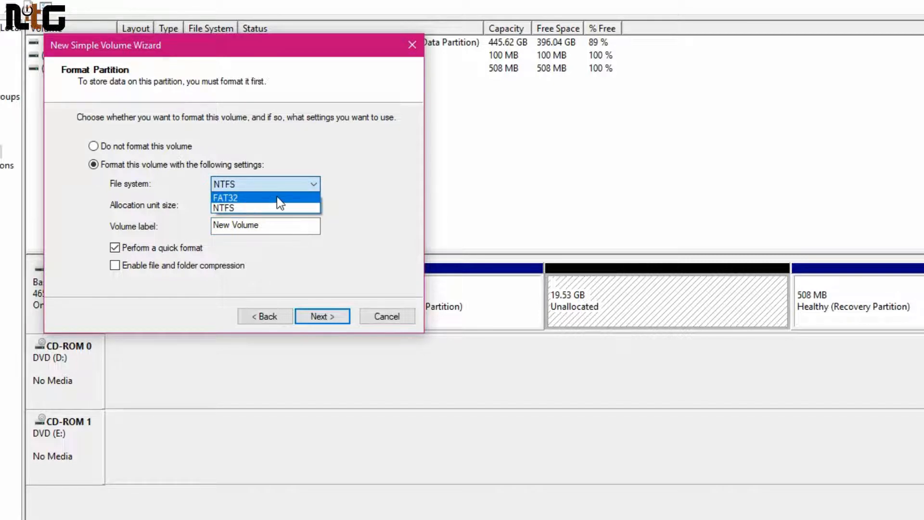
{"action": "left_click", "coordinate": [251, 207]}
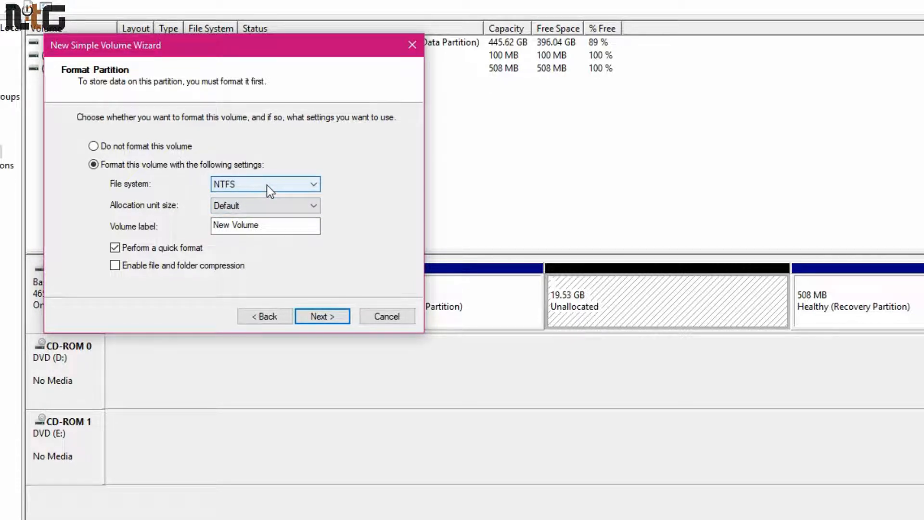
{"action": "left_click", "coordinate": [321, 317]}
{"action": "left_click", "coordinate": [322, 317]}
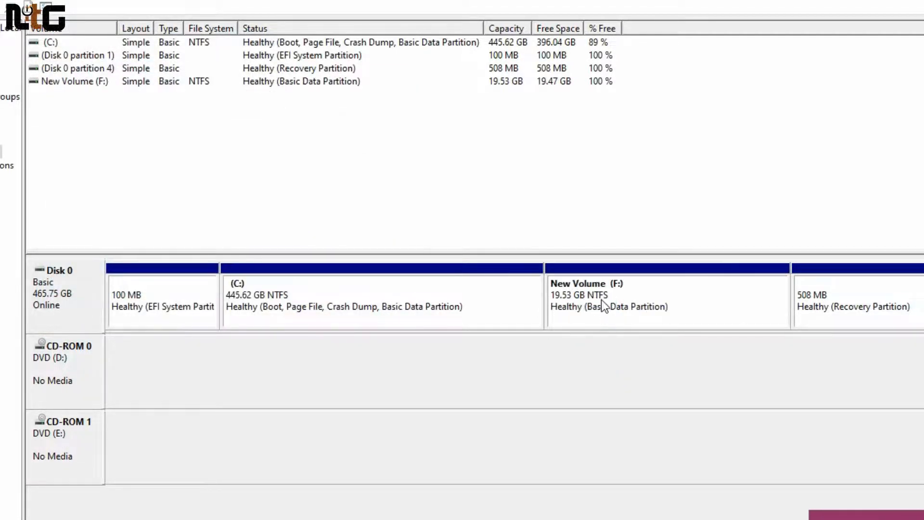
- Compare the C: and New Volume (F:) partitions on Disk 0 and check whether C: can be extended
{"action": "left_click", "coordinate": [584, 280]}
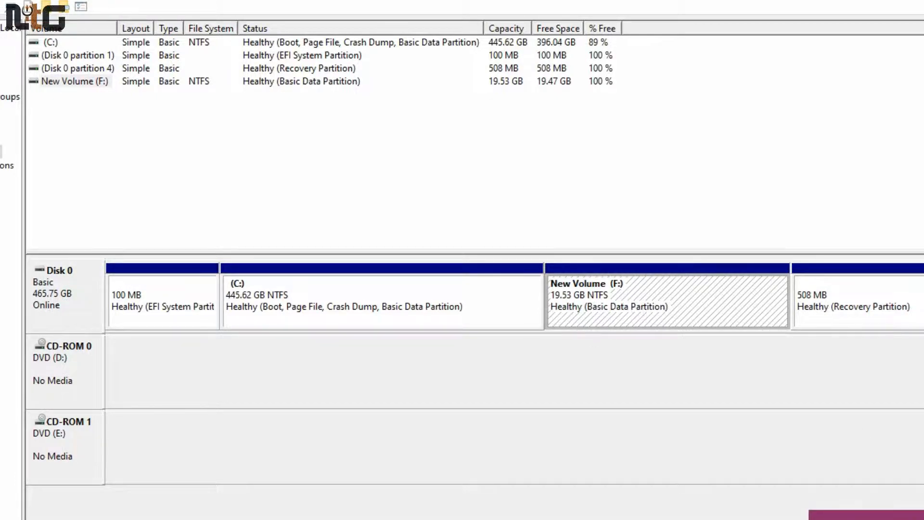
{"action": "left_click", "coordinate": [439, 308]}
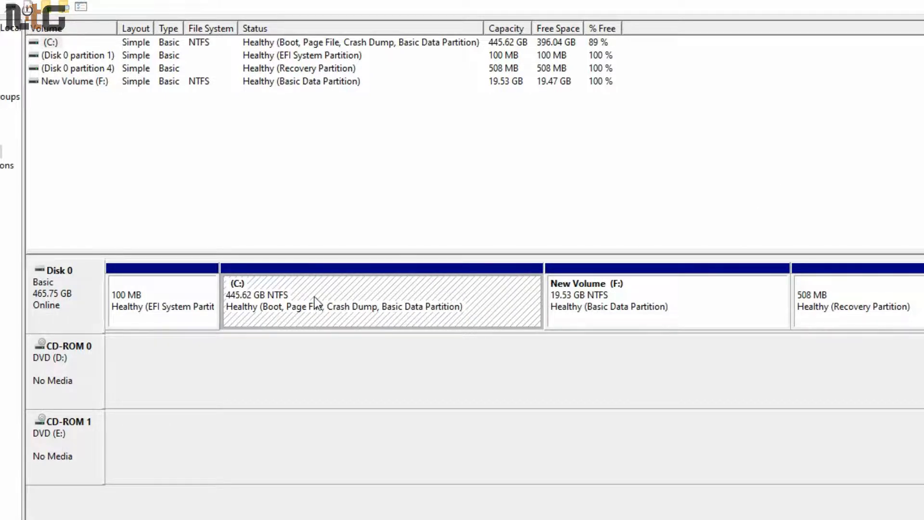
{"action": "left_click", "coordinate": [561, 304]}
{"action": "left_click", "coordinate": [491, 298]}
{"action": "right_click", "coordinate": [490, 296]}
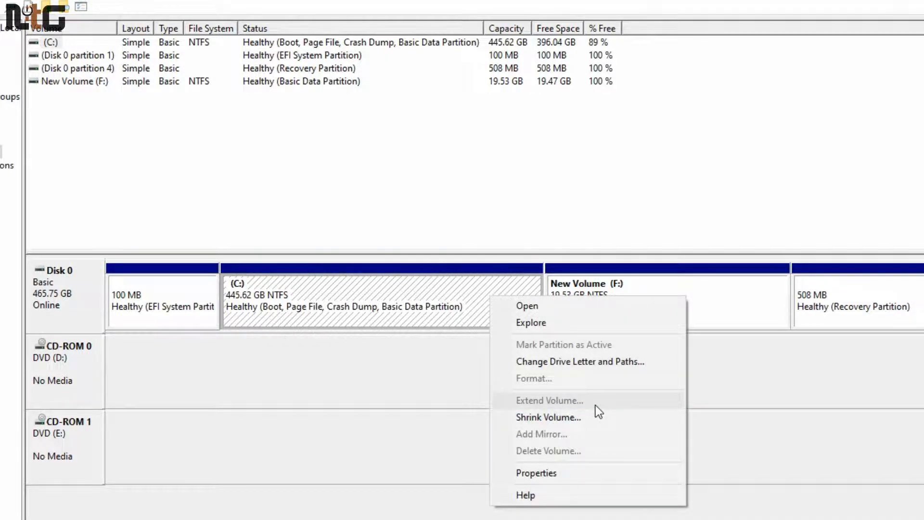
{"action": "left_click", "coordinate": [573, 267]}
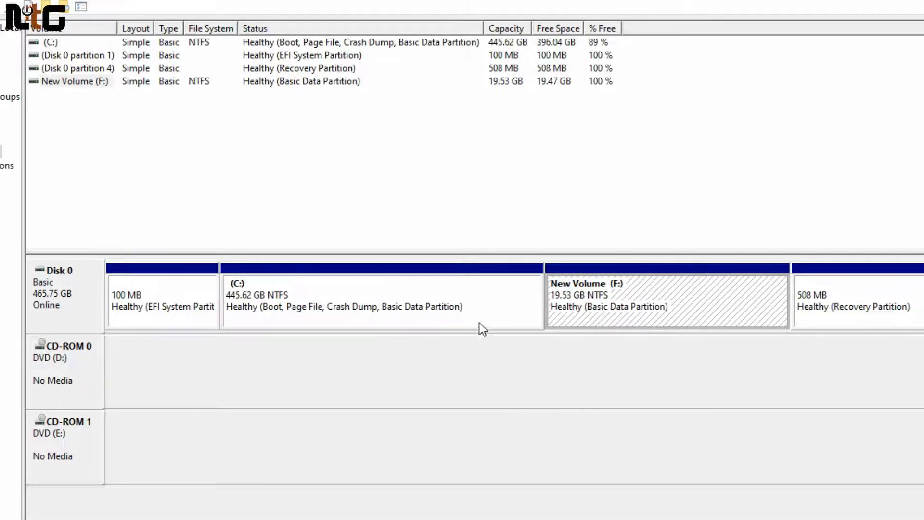
{"action": "left_click", "coordinate": [498, 321]}
{"action": "left_click", "coordinate": [626, 311]}
{"action": "left_click", "coordinate": [500, 303]}
{"action": "left_click", "coordinate": [622, 311]}
{"action": "left_click", "coordinate": [530, 297]}
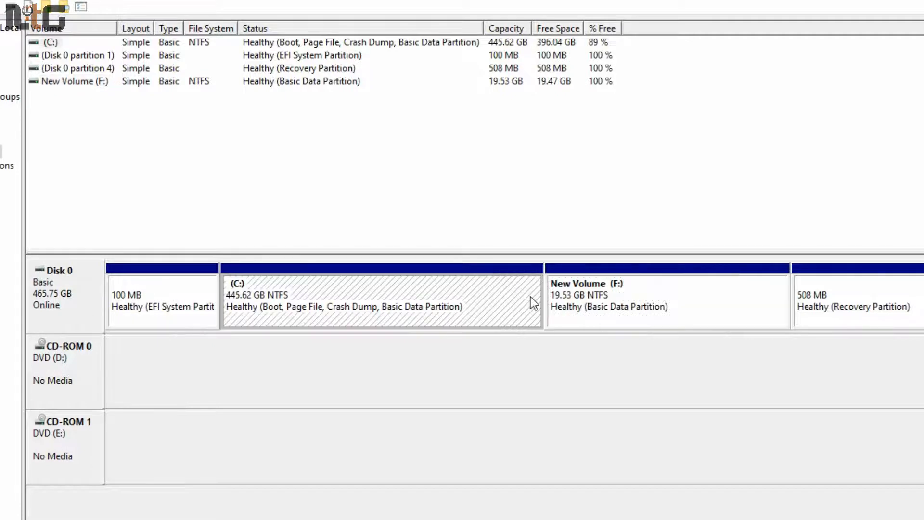
{"action": "left_click", "coordinate": [646, 325]}
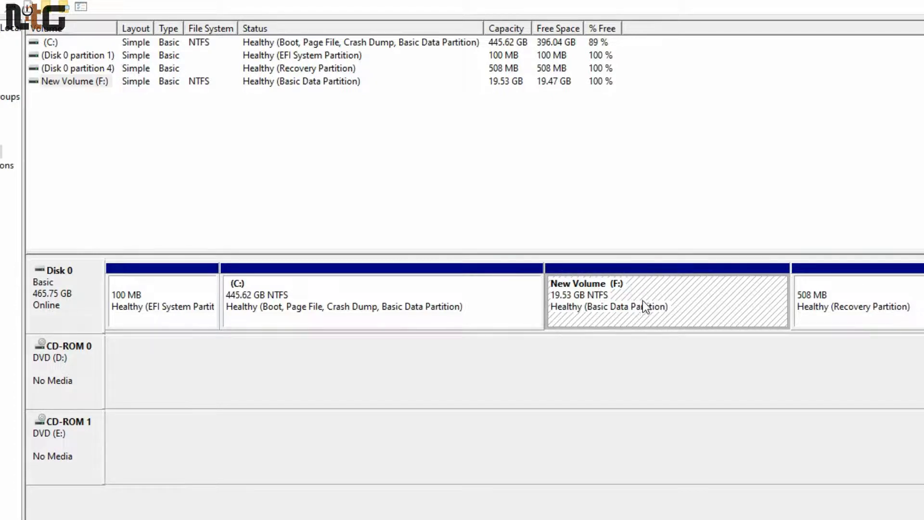
{"action": "left_click", "coordinate": [470, 303]}
{"action": "left_click", "coordinate": [601, 308]}
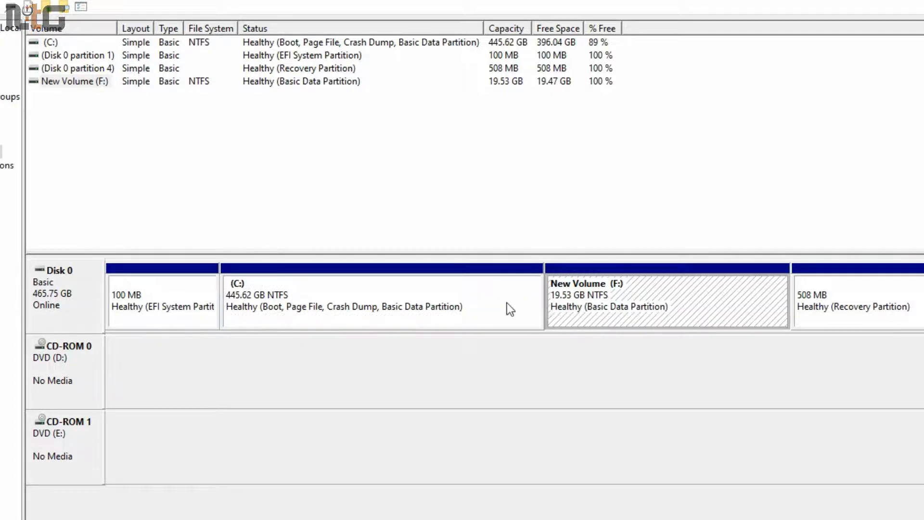
{"action": "left_click", "coordinate": [486, 301]}
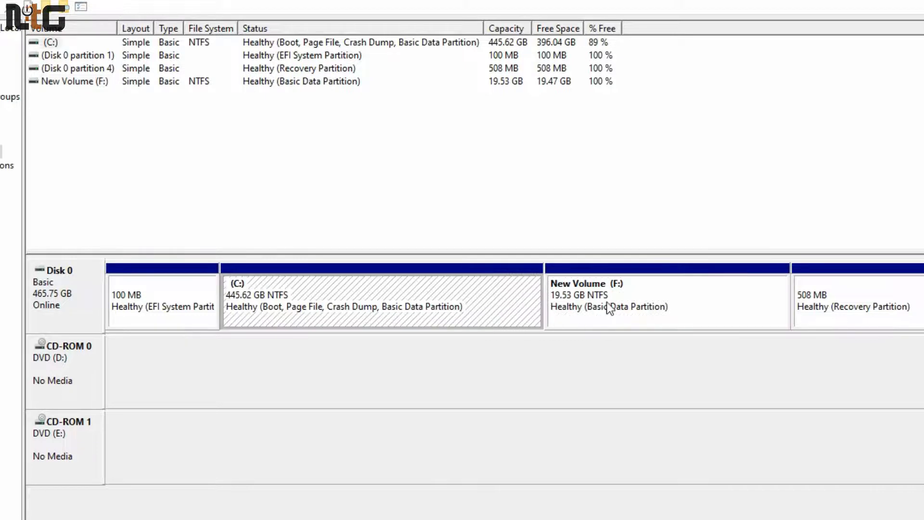
{"action": "left_click", "coordinate": [610, 307]}
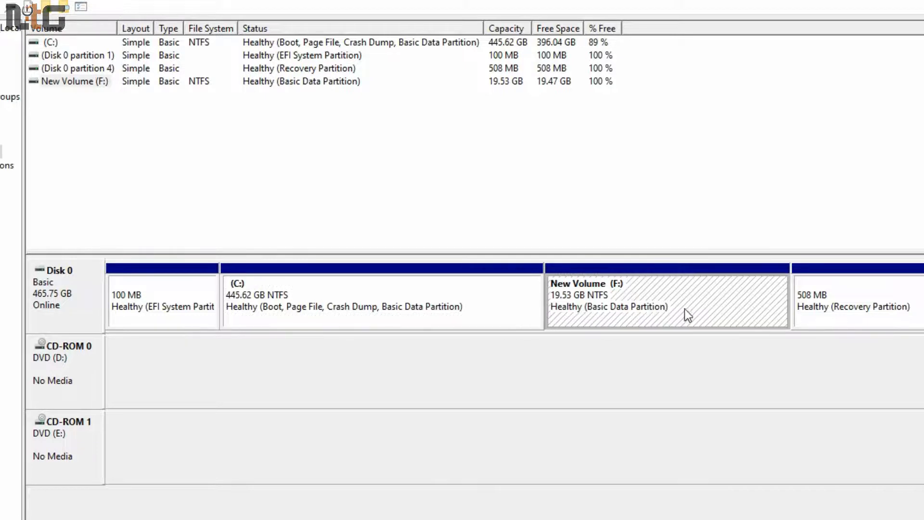
- Delete the New Volume (F:) partition from Disk 0, accepting the loss of its data
{"action": "right_click", "coordinate": [627, 292]}
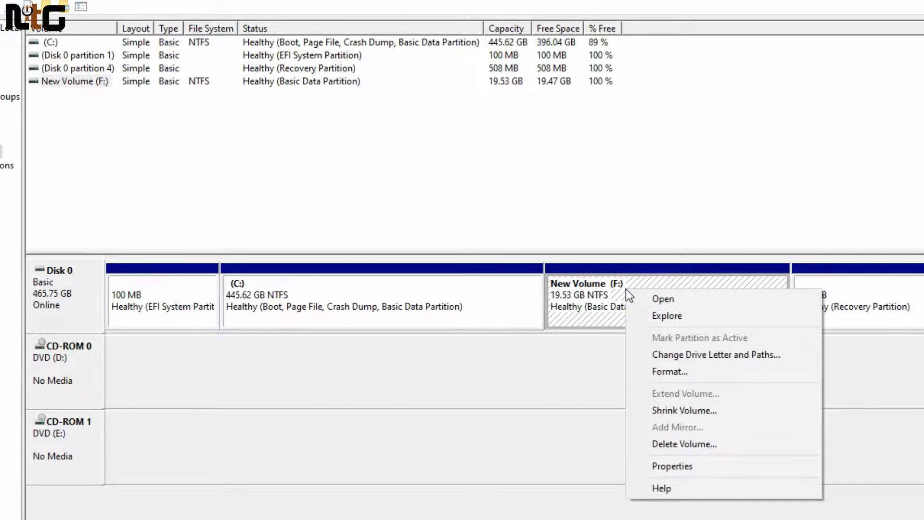
{"action": "left_click", "coordinate": [715, 447]}
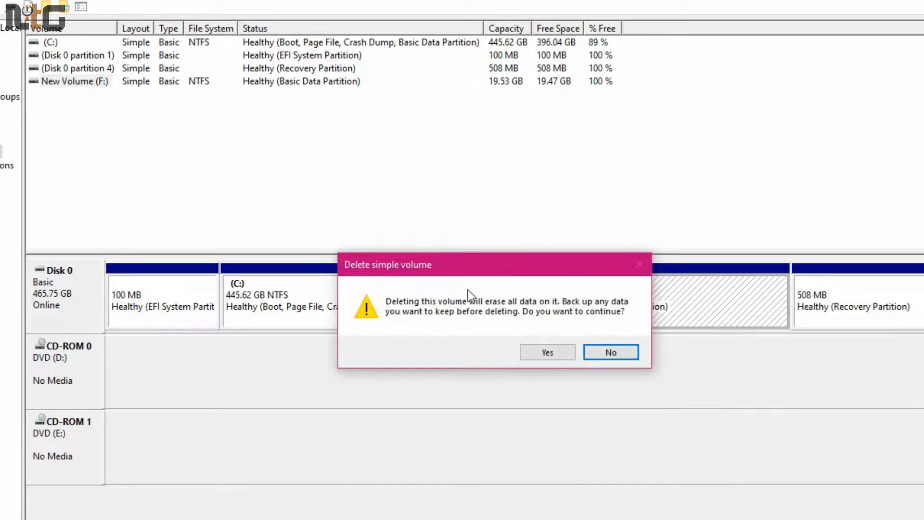
{"action": "left_click", "coordinate": [548, 356]}
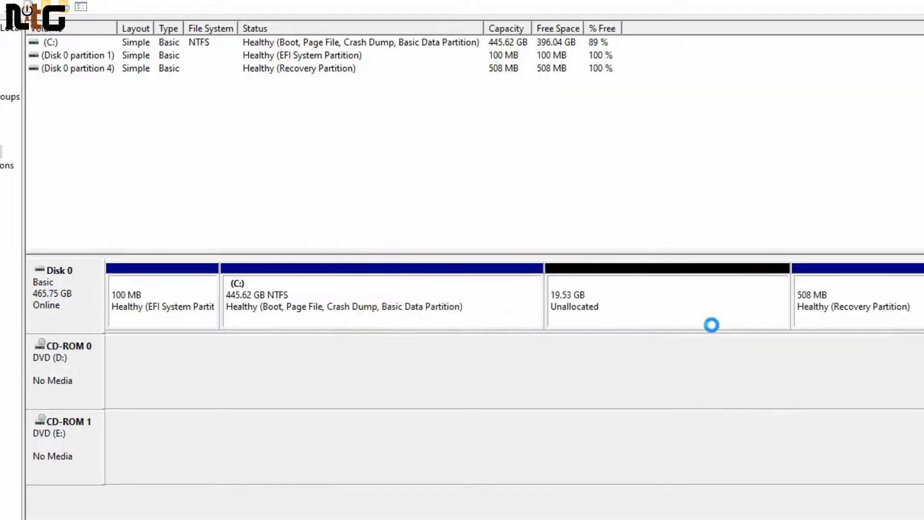
- Extend the C: volume with the 20000 MB of unallocated space on Disk 0, and show the desktop
{"action": "left_click", "coordinate": [573, 299]}
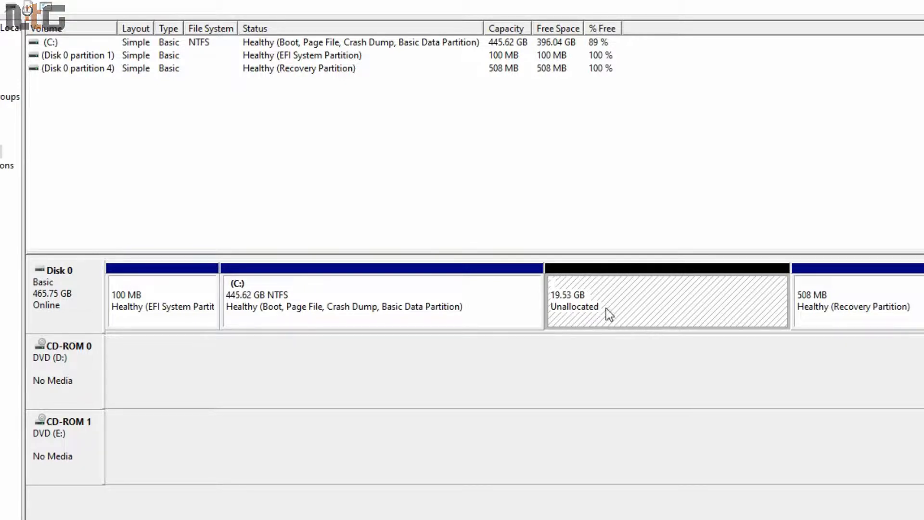
{"action": "left_click", "coordinate": [486, 299]}
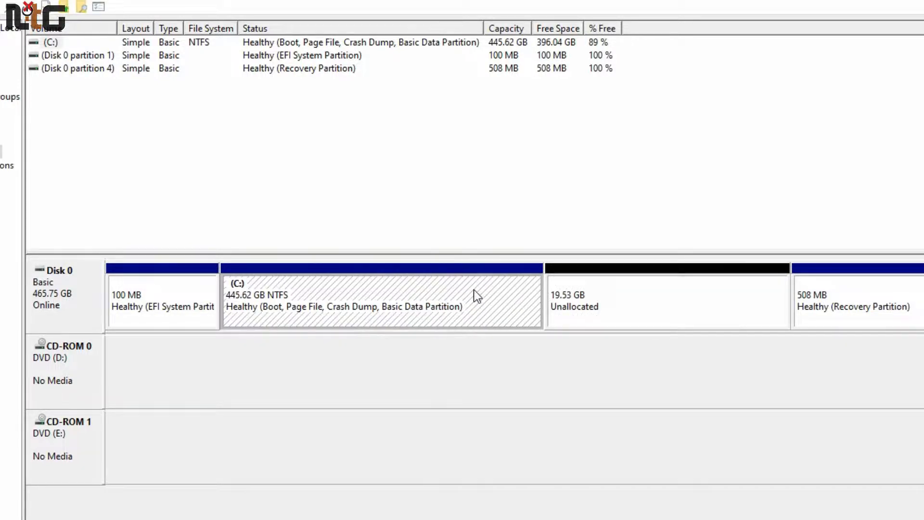
{"action": "right_click", "coordinate": [474, 292]}
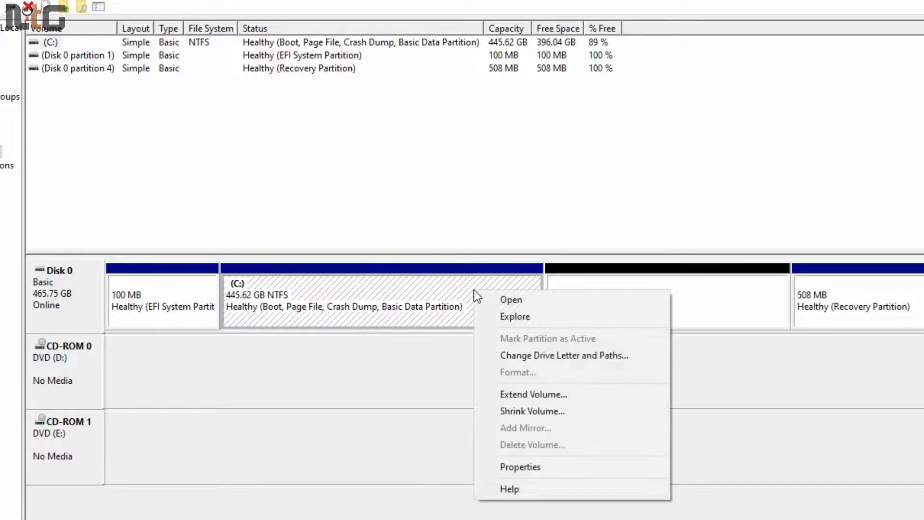
{"action": "left_click", "coordinate": [584, 394]}
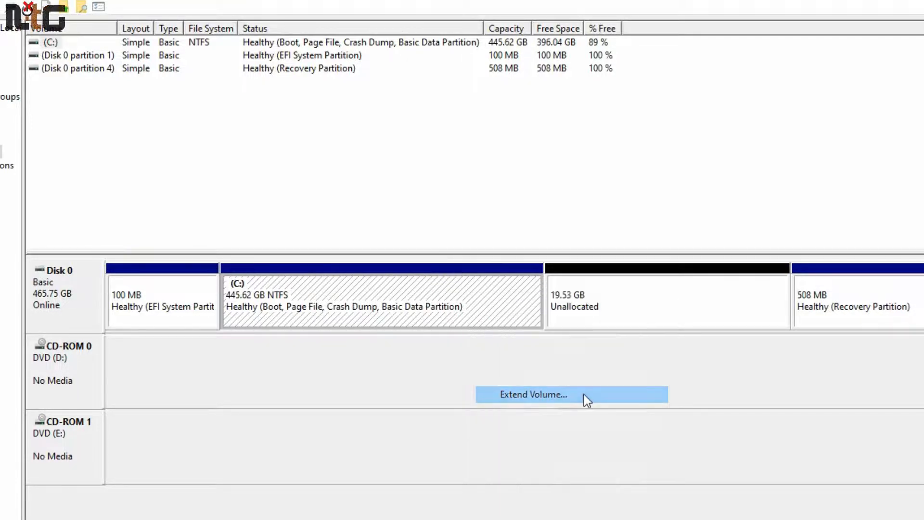
{"action": "left_click", "coordinate": [325, 328]}
{"action": "left_click", "coordinate": [317, 322]}
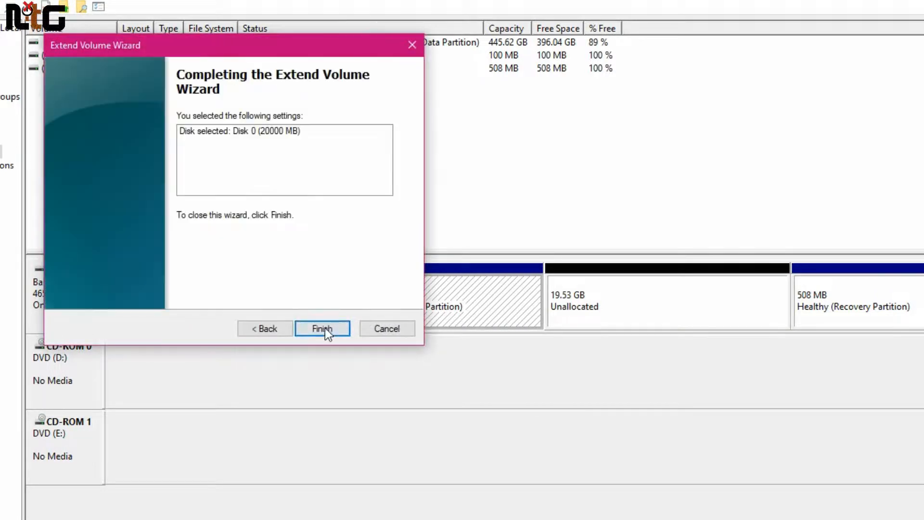
{"action": "left_click", "coordinate": [324, 328]}
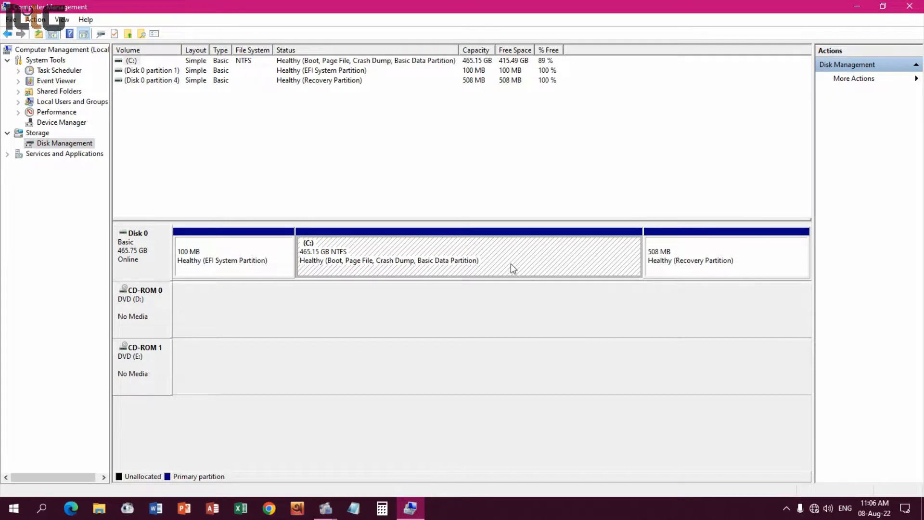
{"action": "key", "text": "super+d"}
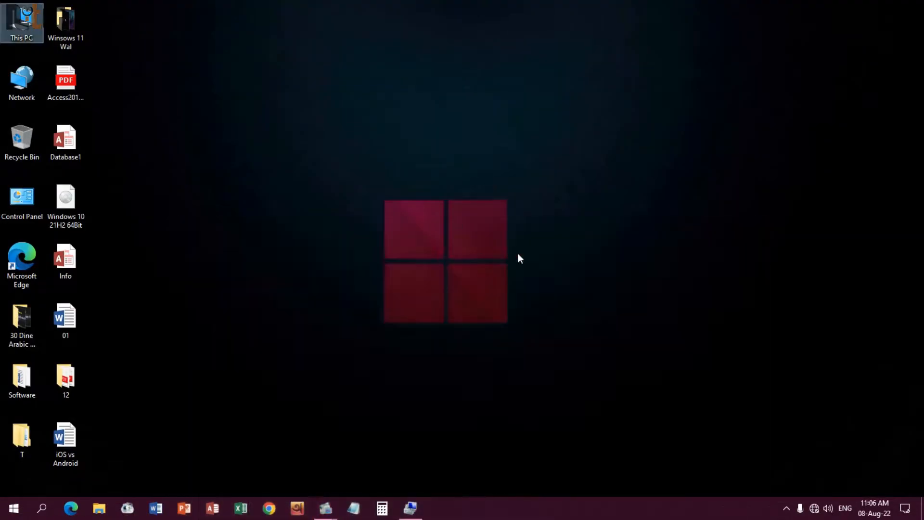